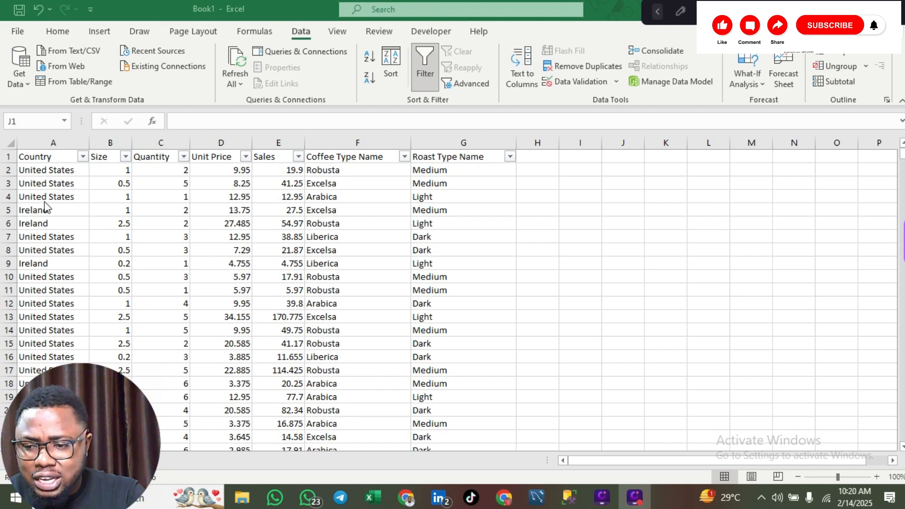
Step: Examine the filter values available in the Country and Coffee Type Name columns, leaving all entries selected
{"action": "left_click", "coordinate": [88, 154]}
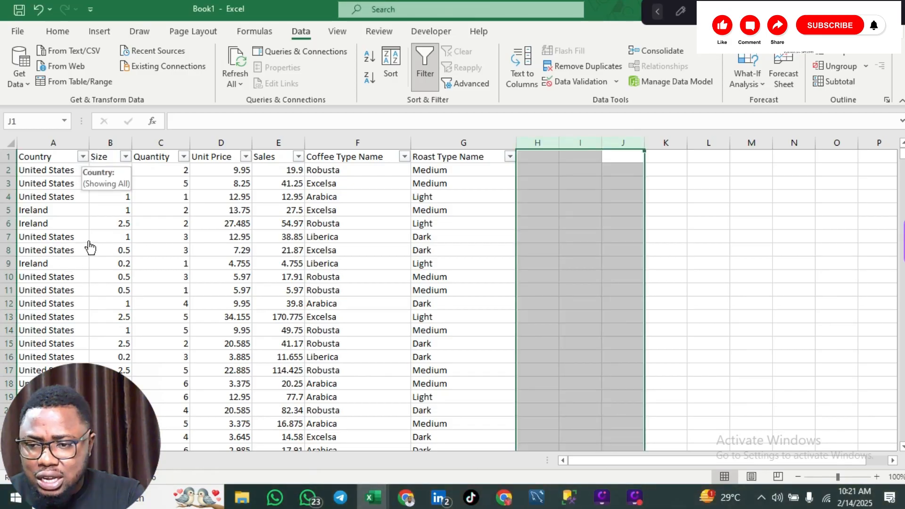
{"action": "left_click", "coordinate": [82, 157]}
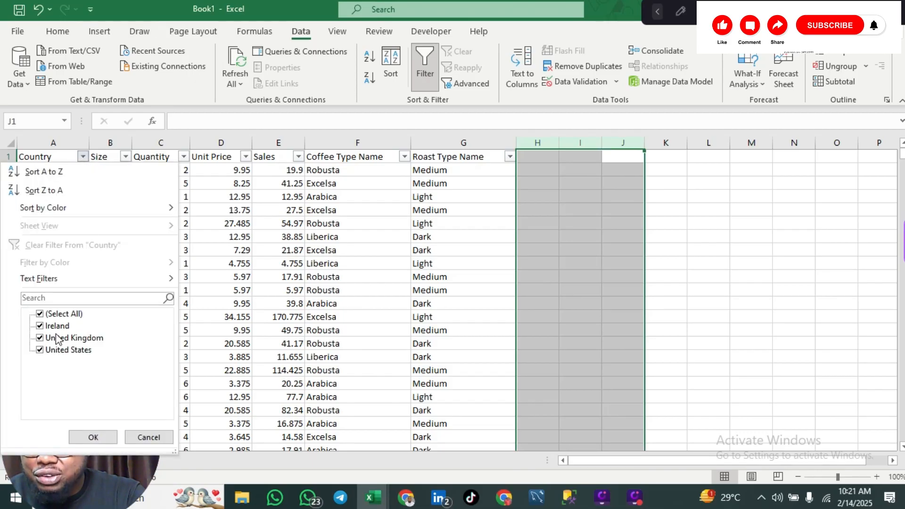
{"action": "left_click", "coordinate": [101, 434]}
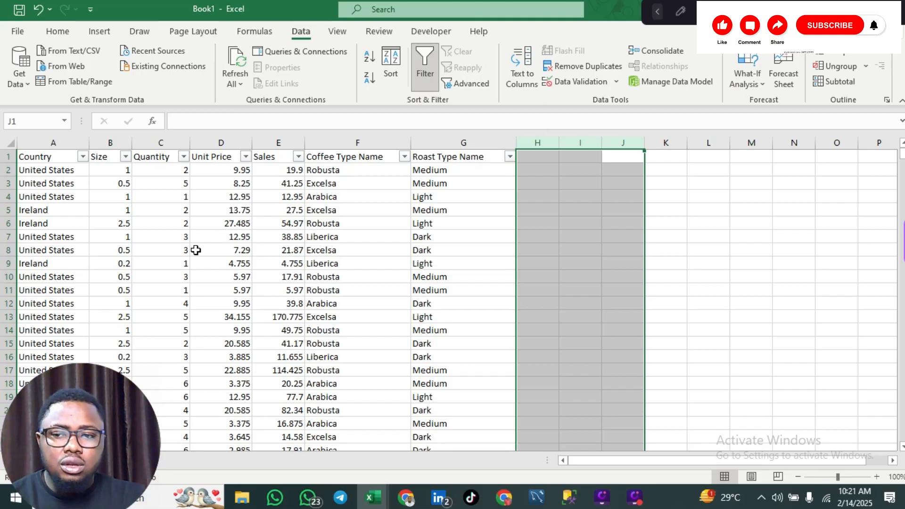
{"action": "left_click", "coordinate": [404, 157]}
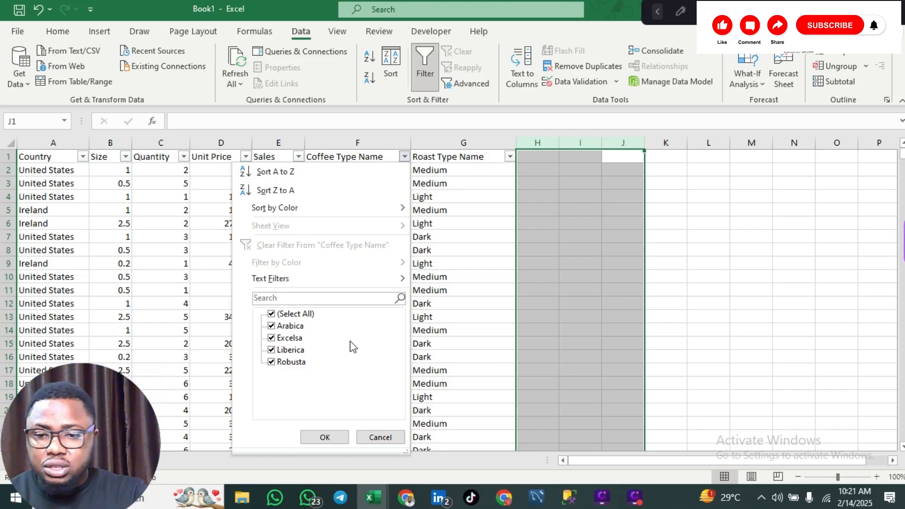
{"action": "left_click", "coordinate": [570, 277]}
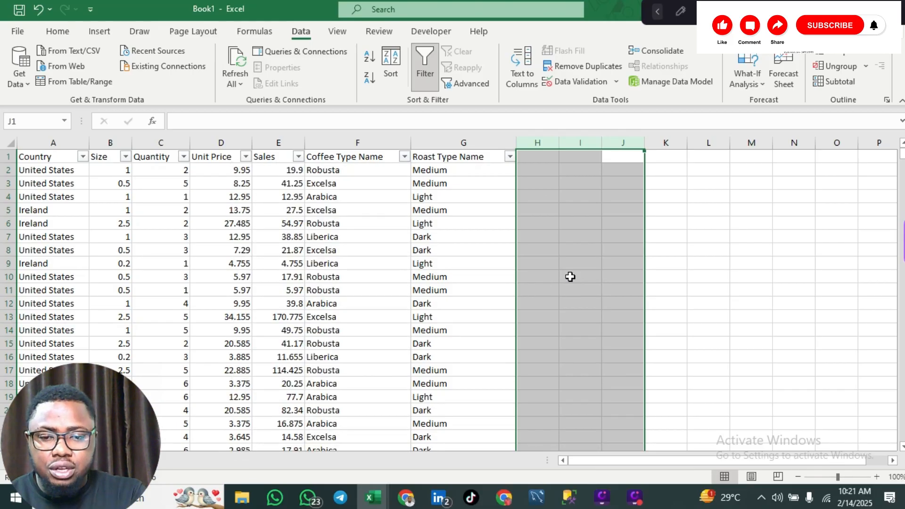
Step: Calculate the sum of the entire Sales column in cell H3 with =SUM(E:E)
{"action": "left_click", "coordinate": [539, 180]}
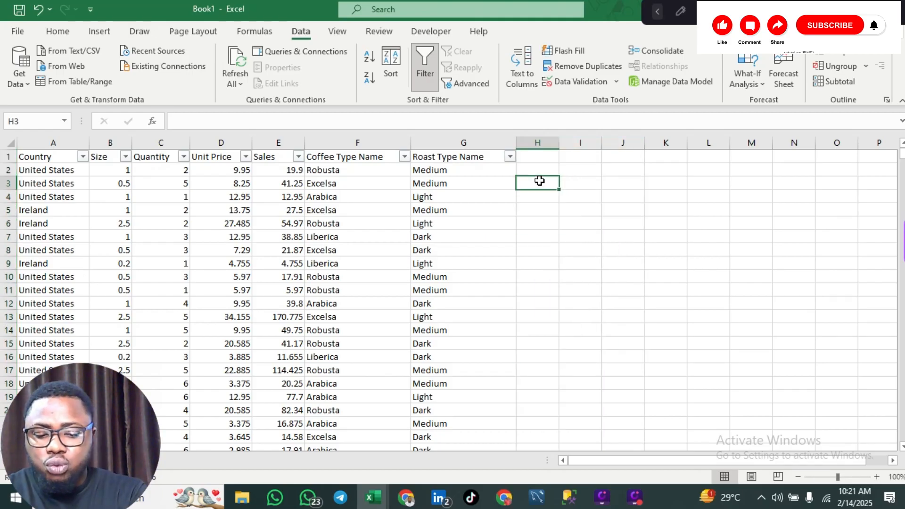
{"action": "type", "text": "=sum"}
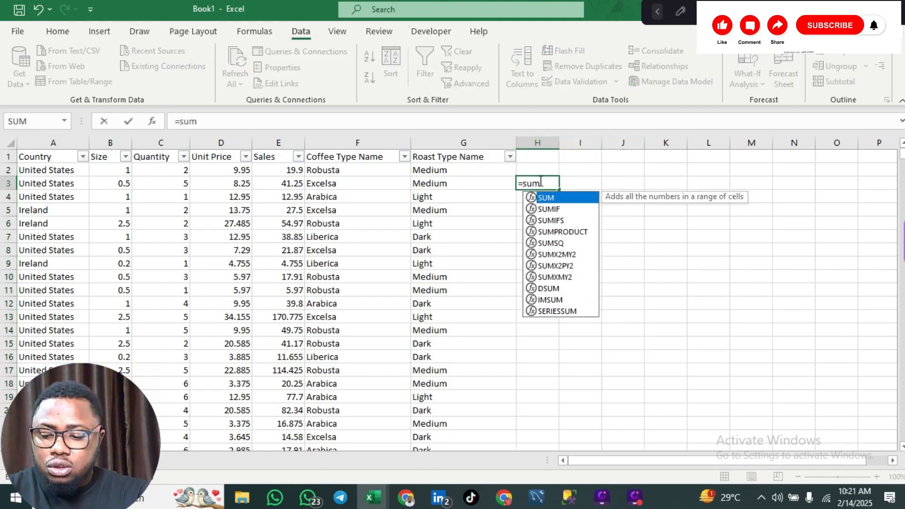
{"action": "key", "text": "Tab"}
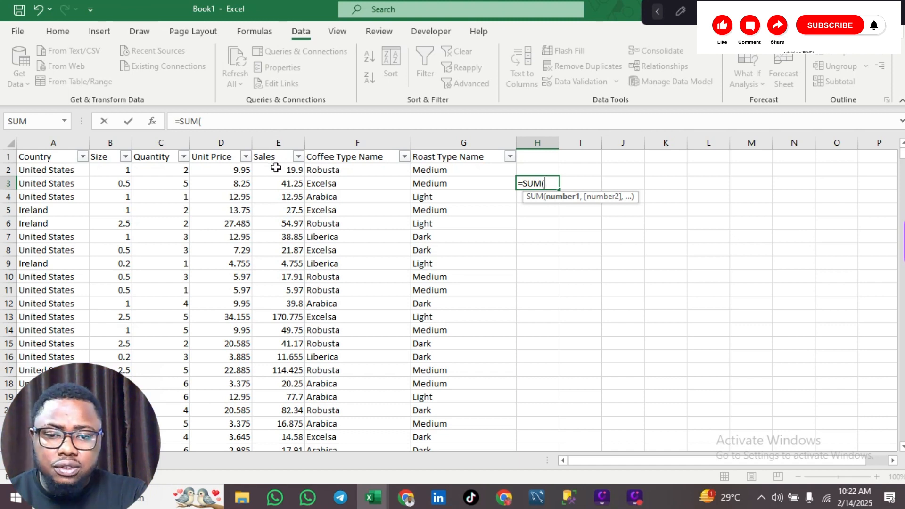
{"action": "left_click", "coordinate": [277, 169]}
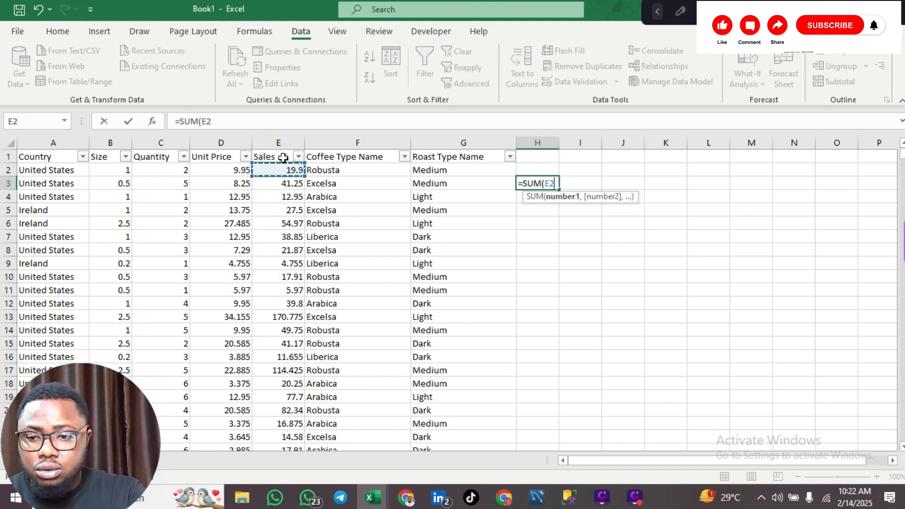
{"action": "left_click", "coordinate": [278, 143]}
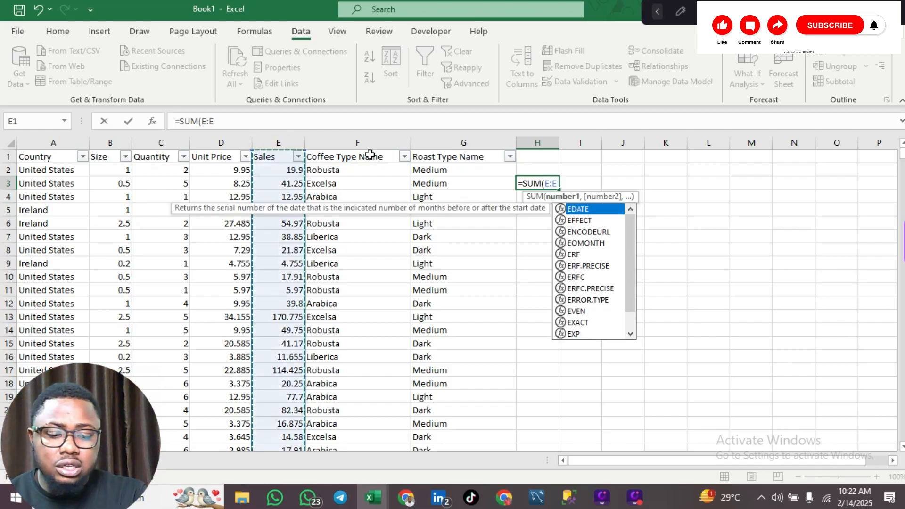
{"action": "key", "text": "Return"}
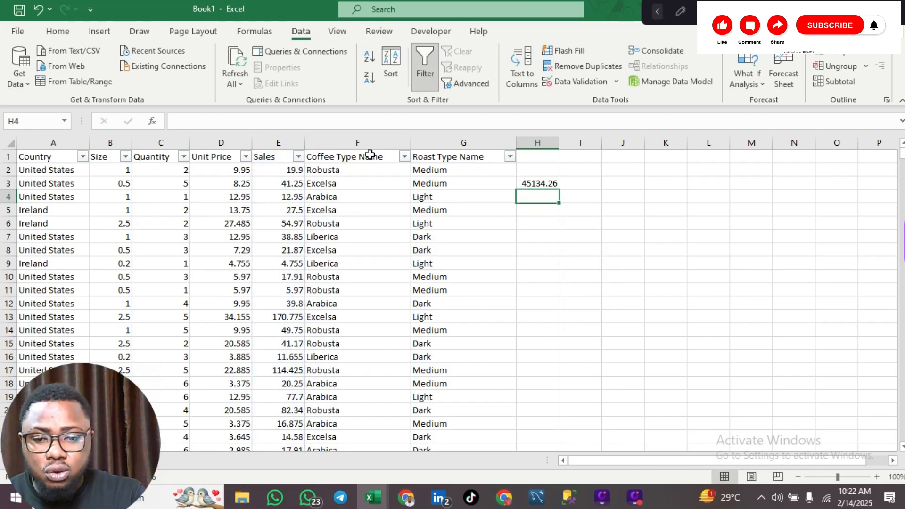
Step: Label cell H2 "Total sales" and widen column H so the label fits
{"action": "left_click", "coordinate": [541, 172]}
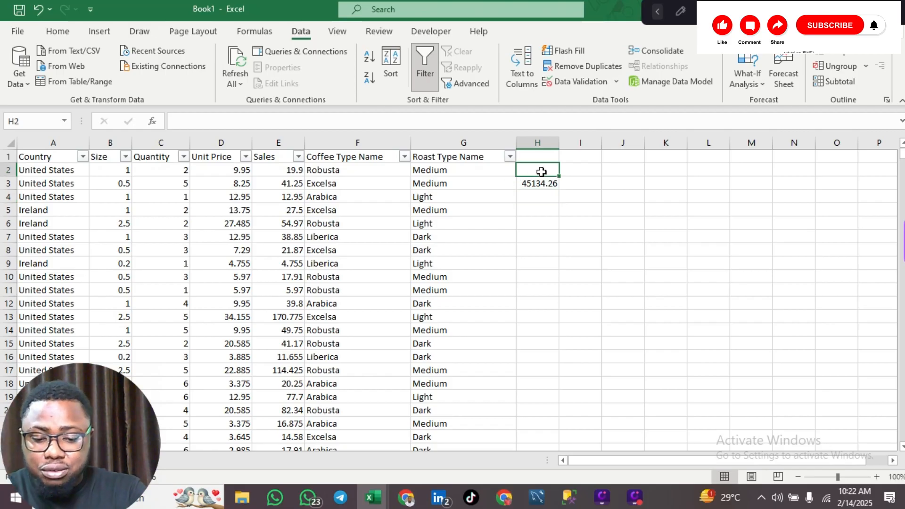
{"action": "type", "text": "Tot"}
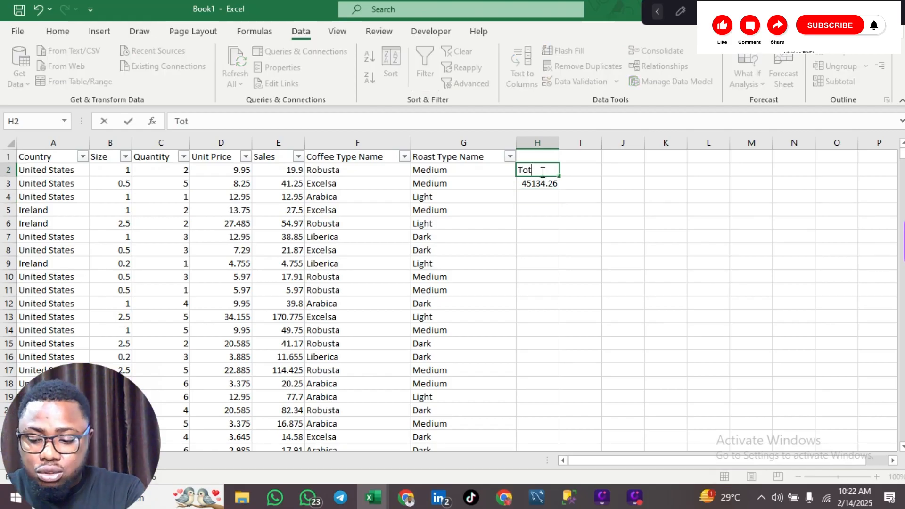
{"action": "type", "text": "al sales"}
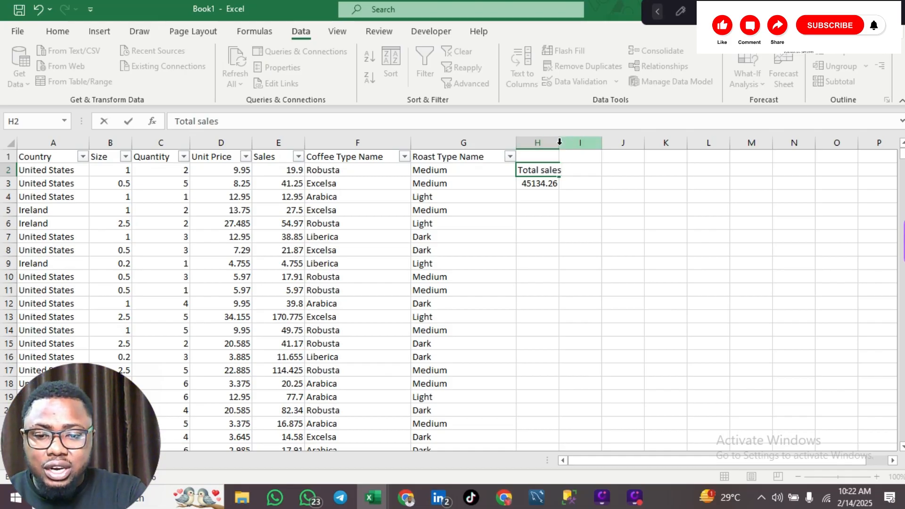
{"action": "key", "text": "Return"}
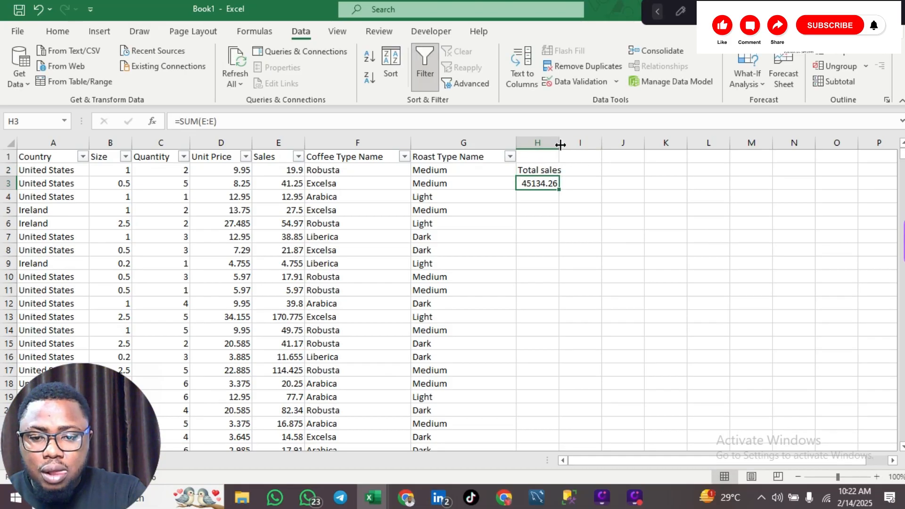
{"action": "left_click_drag", "start_coordinate": [561, 144], "coordinate": [596, 144]}
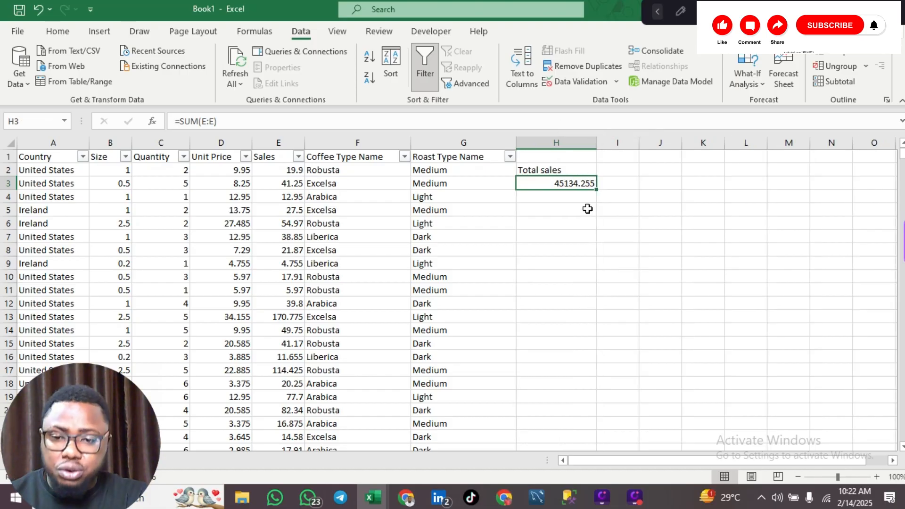
Step: Enter the label "Total sales for Robusta" in cell H7 and autofit column H to it
{"action": "left_click", "coordinate": [535, 237]}
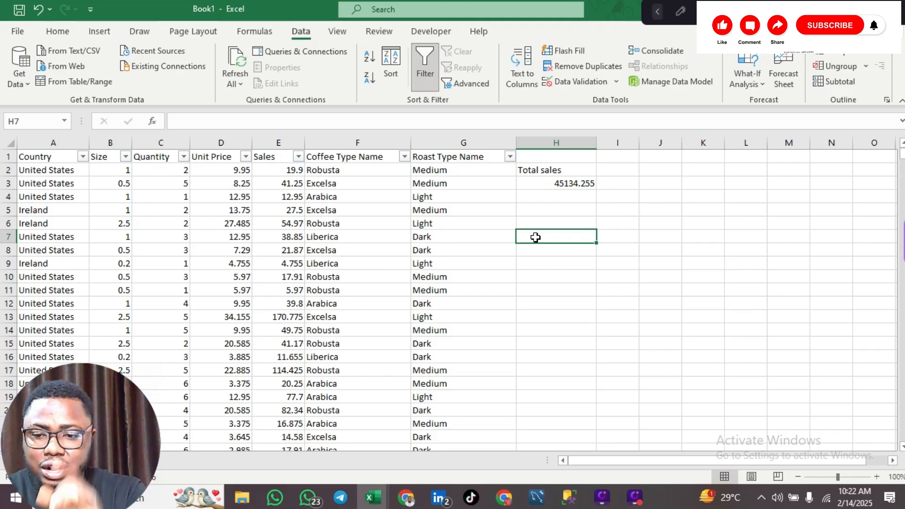
{"action": "type", "text": "Total sales"}
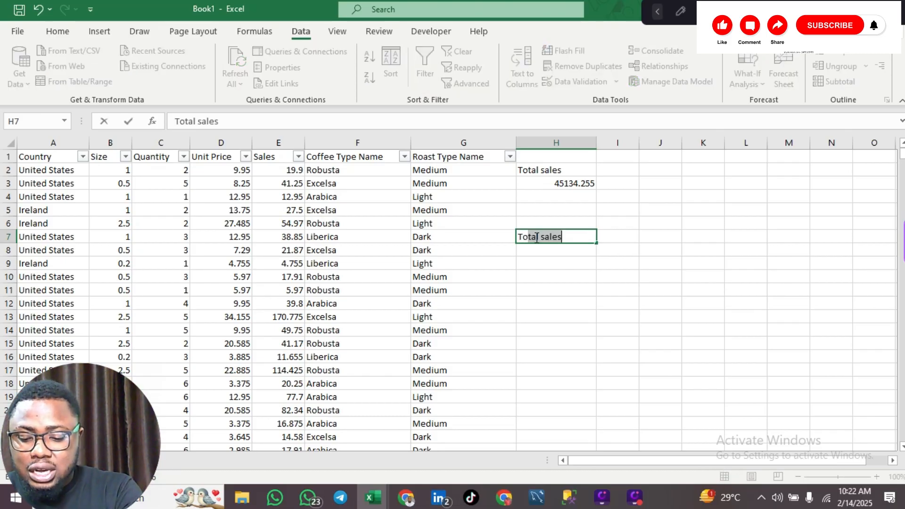
{"action": "key", "text": "Tab"}
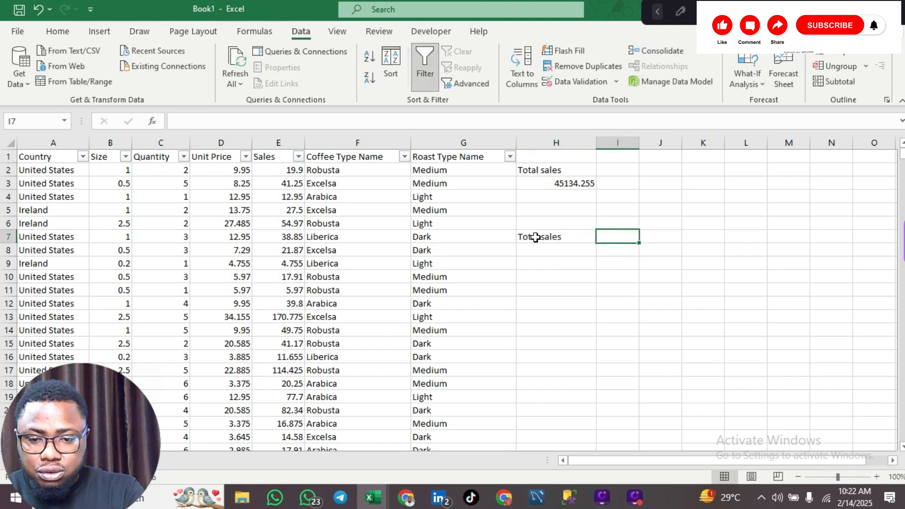
{"action": "double_click", "coordinate": [573, 236]}
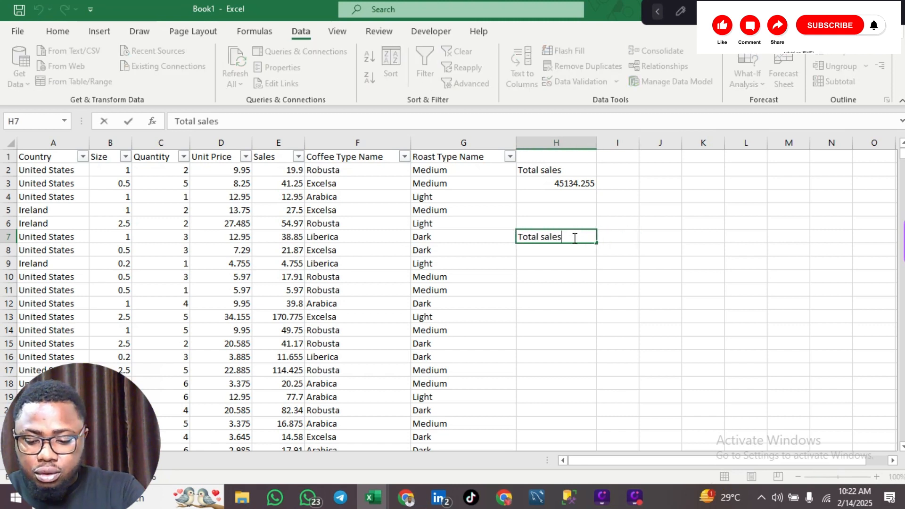
{"action": "type", "text": "for"}
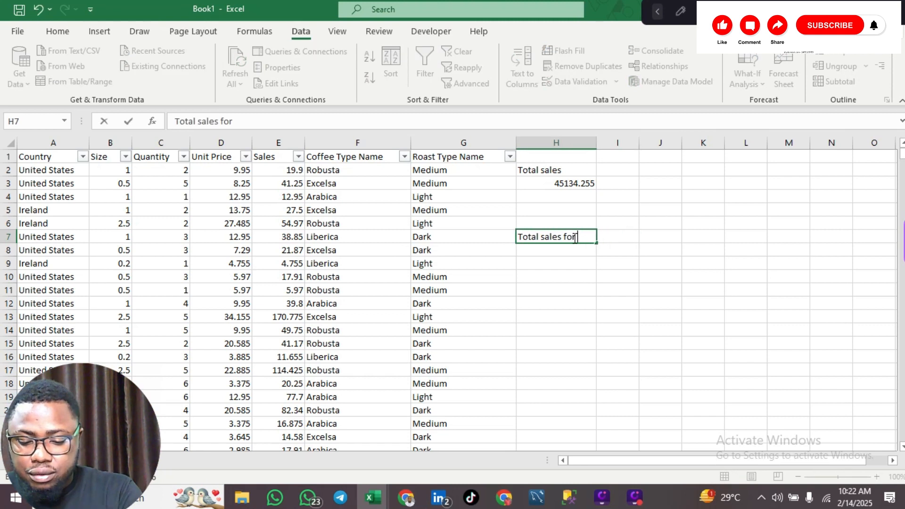
{"action": "type", "text": " Robust"}
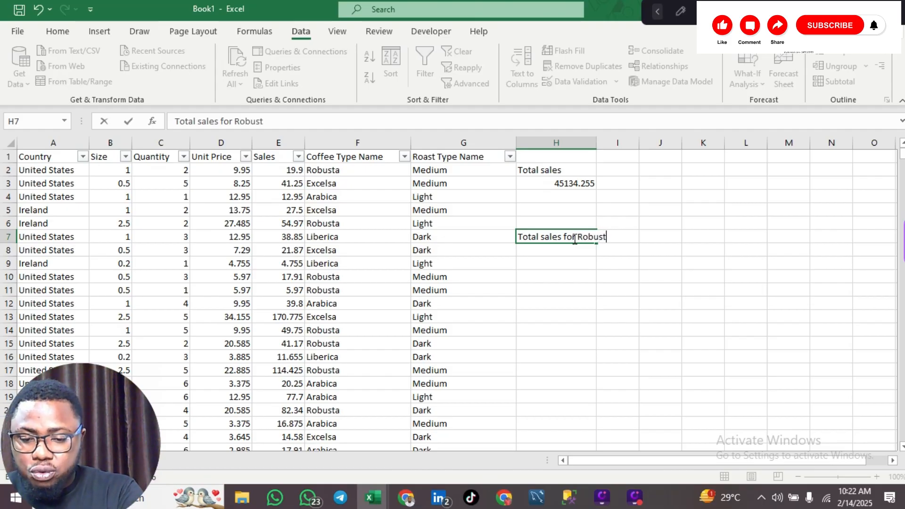
{"action": "type", "text": "a"}
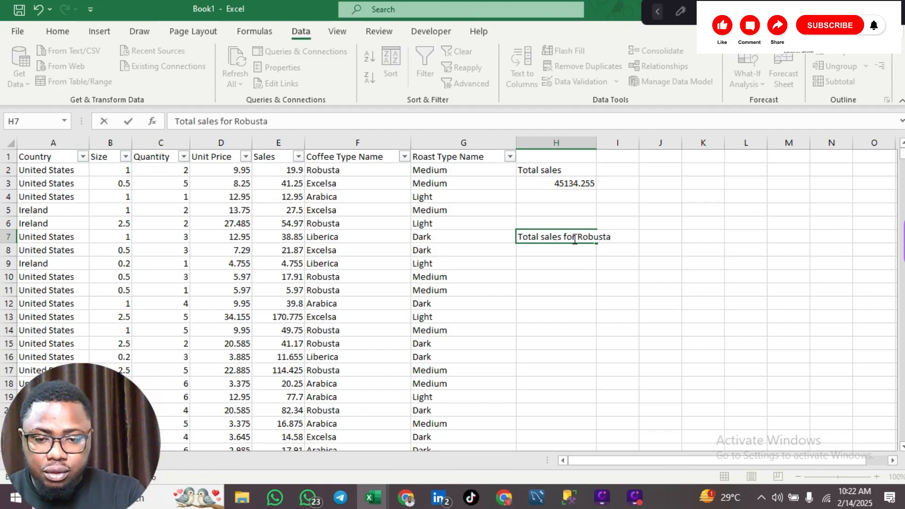
{"action": "key", "text": "Return"}
{"action": "double_click", "coordinate": [596, 142]}
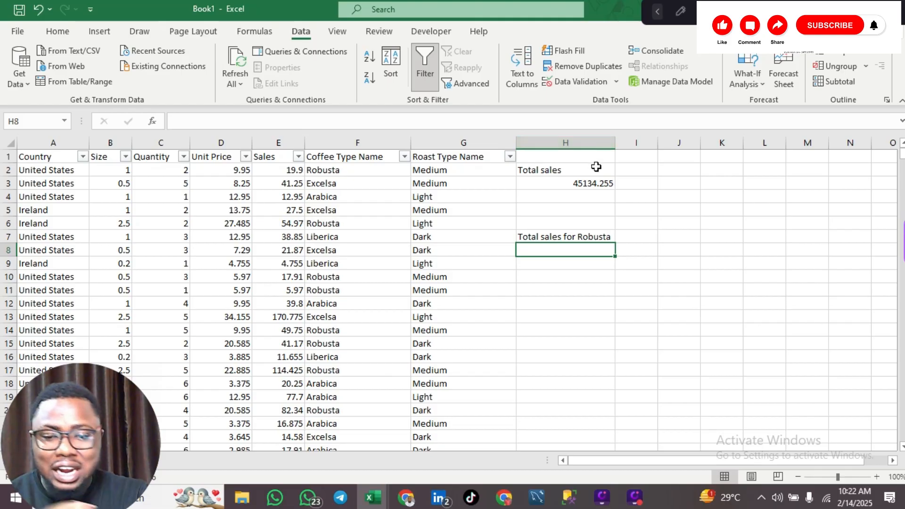
Step: Calculate the Robusta sales in cell H8 with =SUMIF(F:F,F2,E:E), matching the coffee type column and summing Sales
{"action": "double_click", "coordinate": [575, 251]}
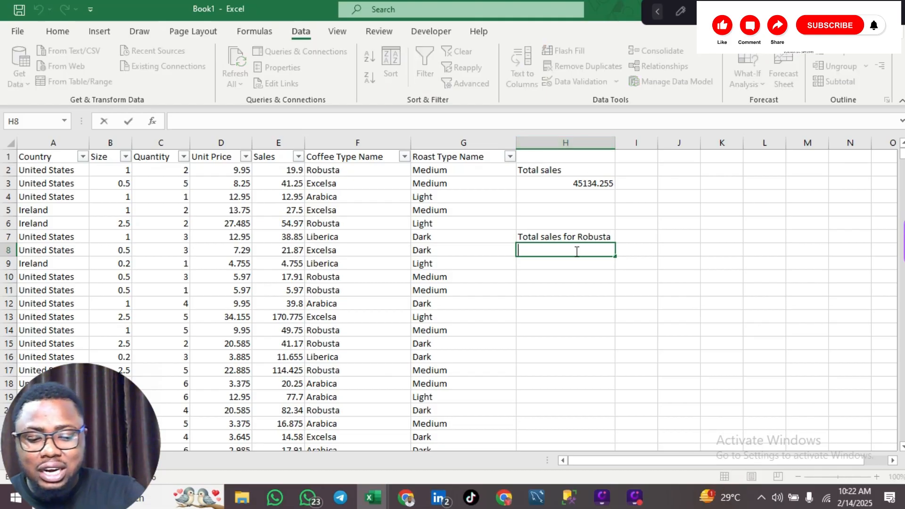
{"action": "type", "text": "=sumif"}
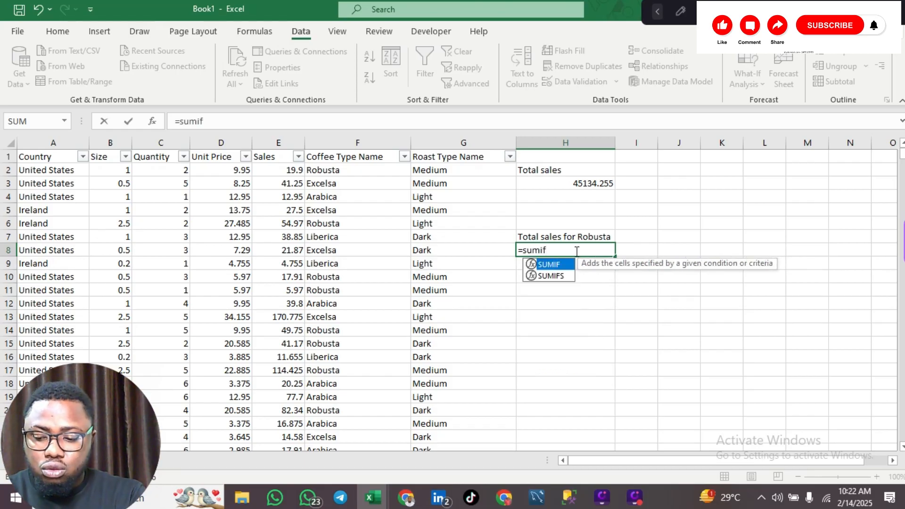
{"action": "key", "text": "Tab"}
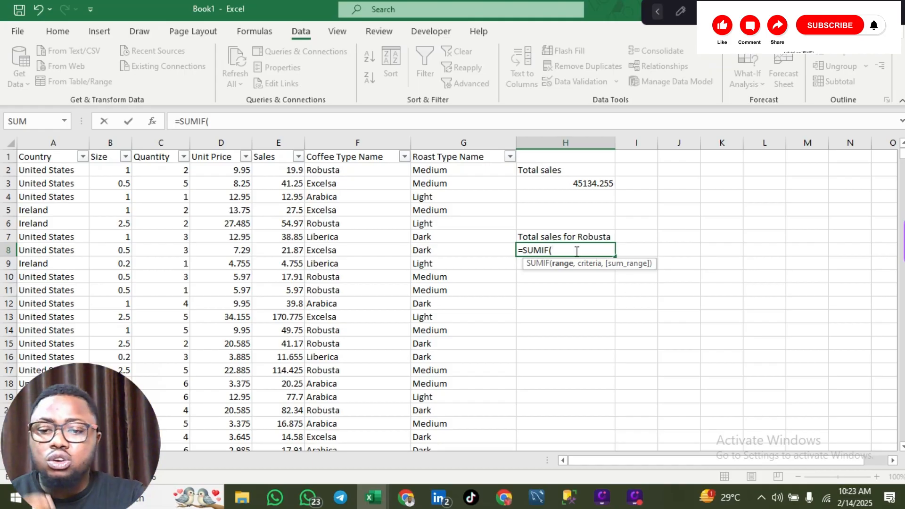
{"action": "left_click", "coordinate": [373, 144]}
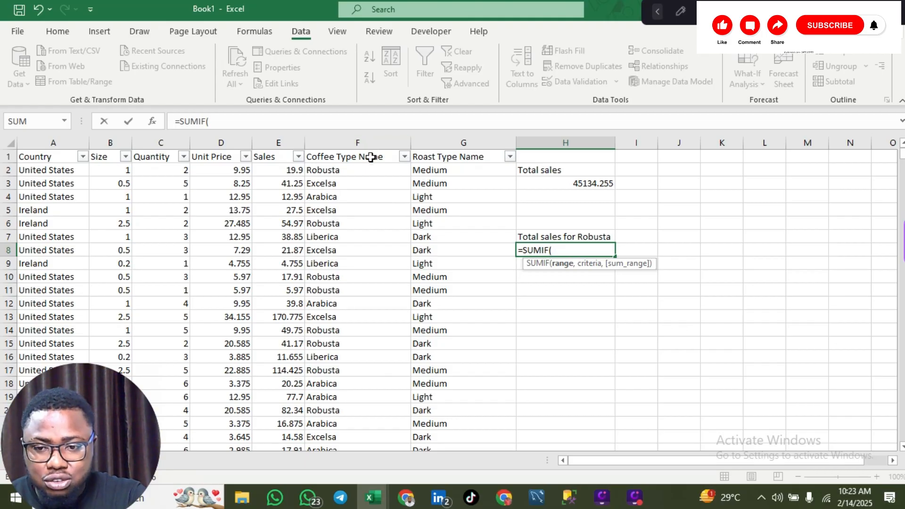
{"action": "left_click", "coordinate": [370, 143]}
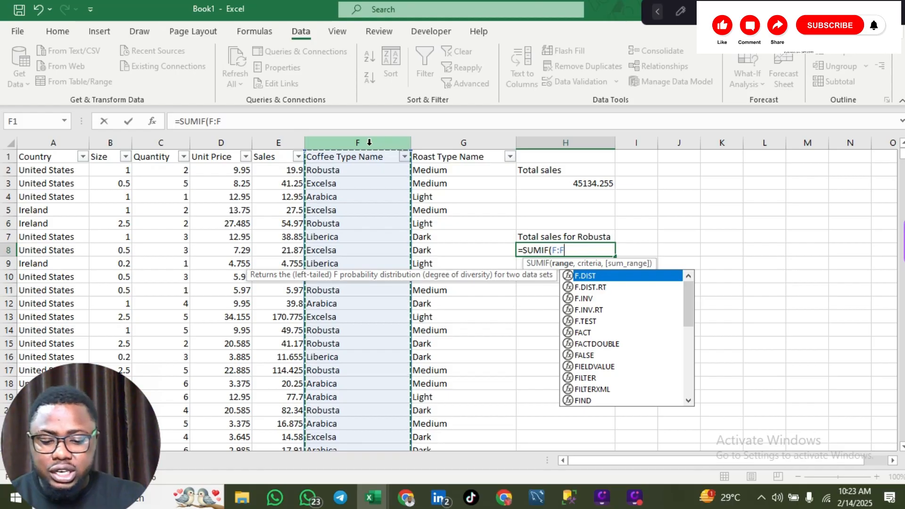
{"action": "type", "text": ","}
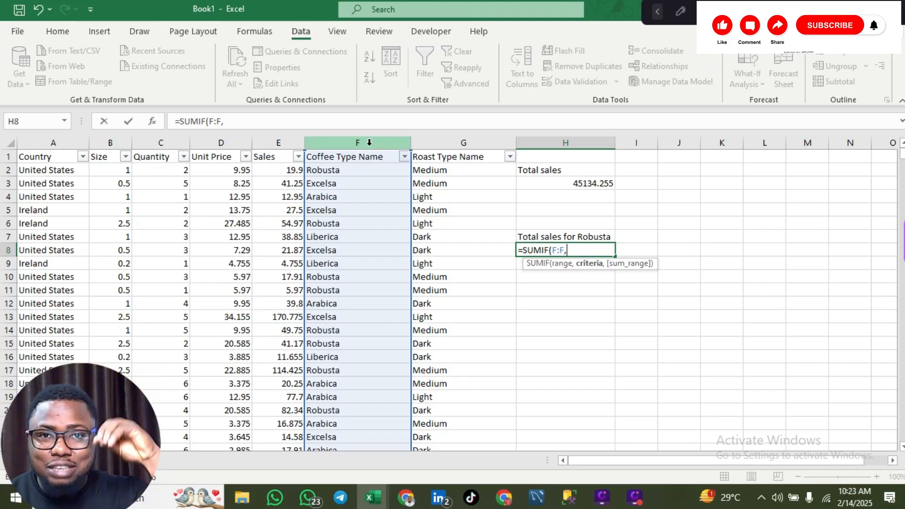
{"action": "left_click", "coordinate": [340, 170]}
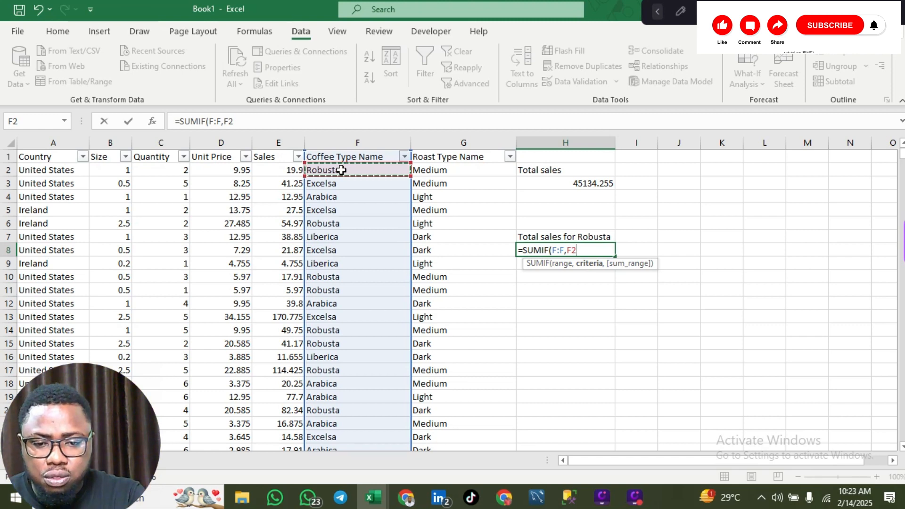
{"action": "type", "text": ","}
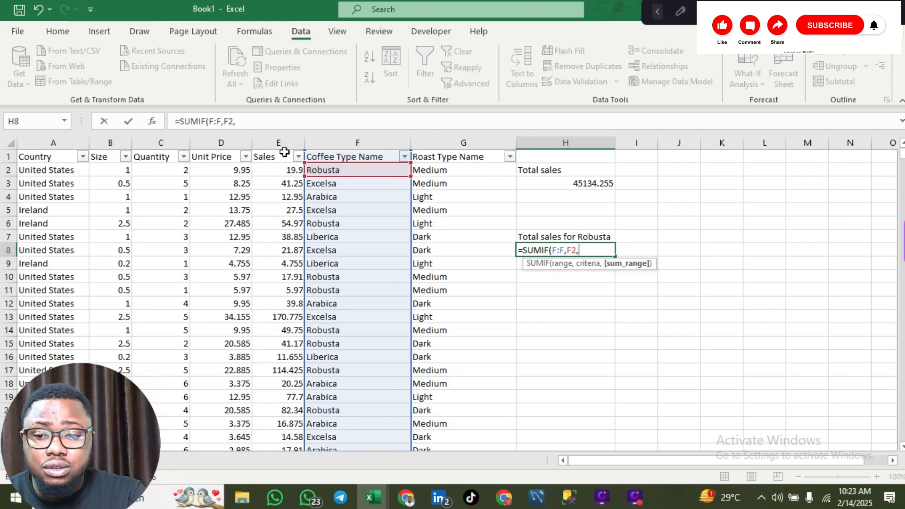
{"action": "left_click", "coordinate": [286, 144]}
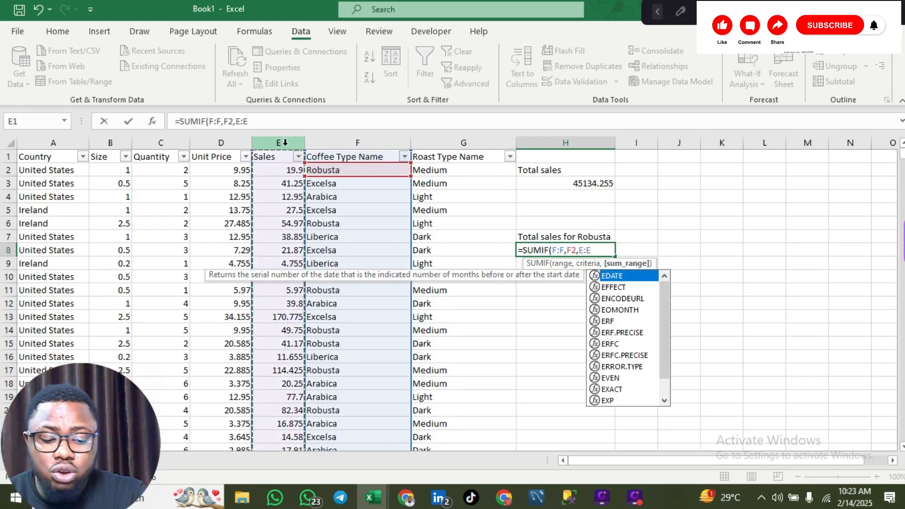
{"action": "type", "text": ")"}
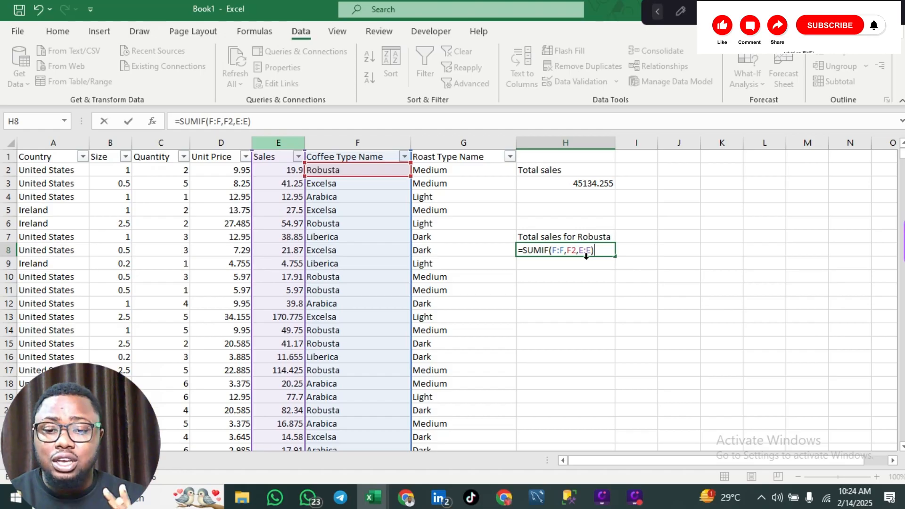
{"action": "key", "text": "Return"}
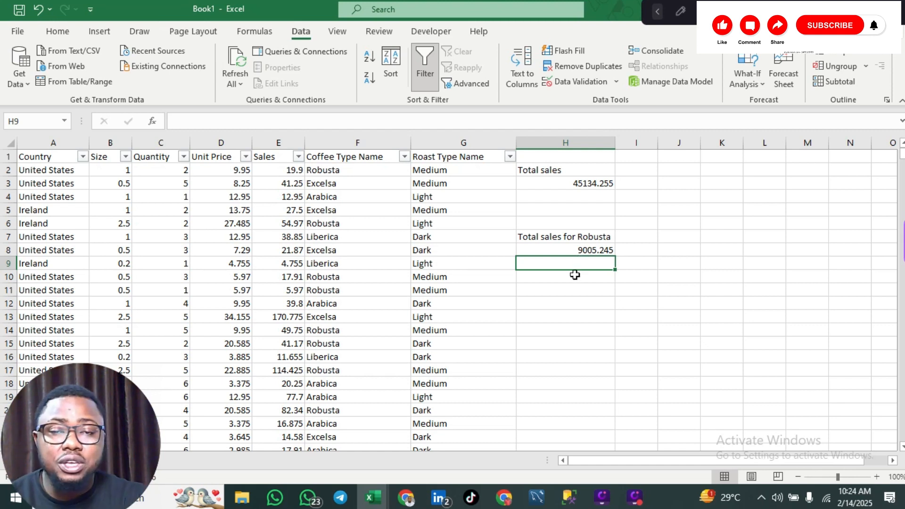
Step: Copy the "Total sales for Robusta" label from cell H7 into cell H13
{"action": "left_click", "coordinate": [552, 237]}
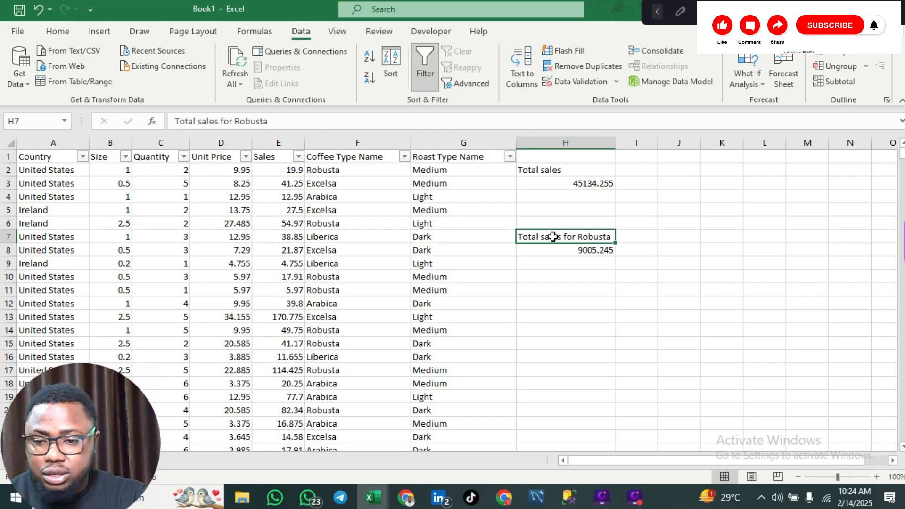
{"action": "key", "text": "ctrl+c"}
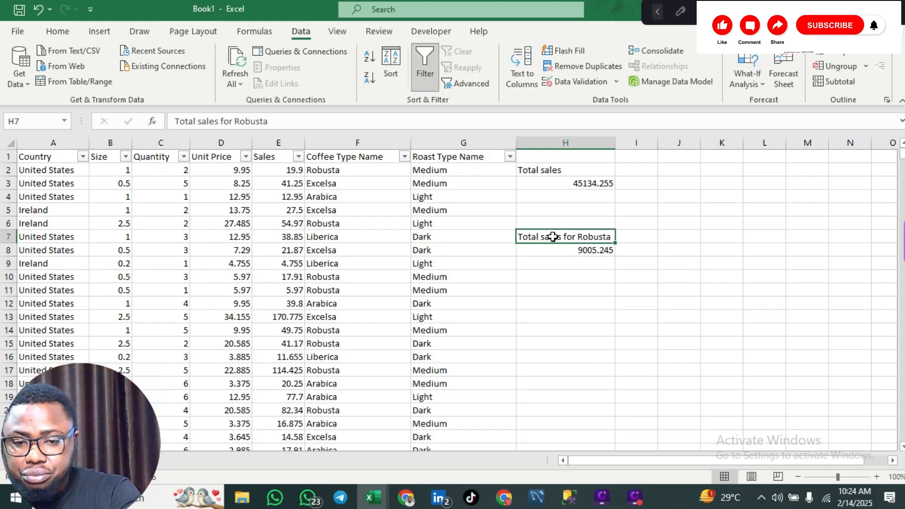
{"action": "left_click", "coordinate": [543, 312]}
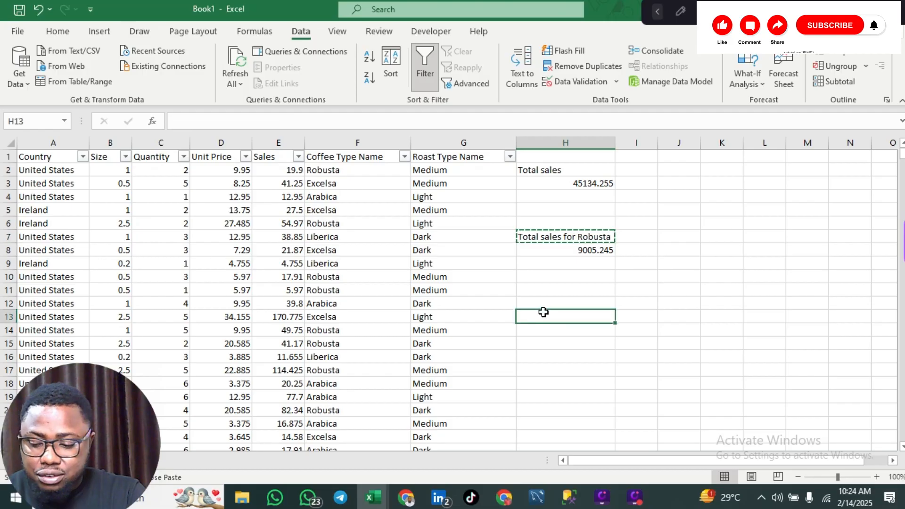
{"action": "key", "text": "ctrl+v"}
Step: Change the label in cell H13 to "Total sales for Excelsa" by replacing the coffee name
{"action": "double_click", "coordinate": [589, 314]}
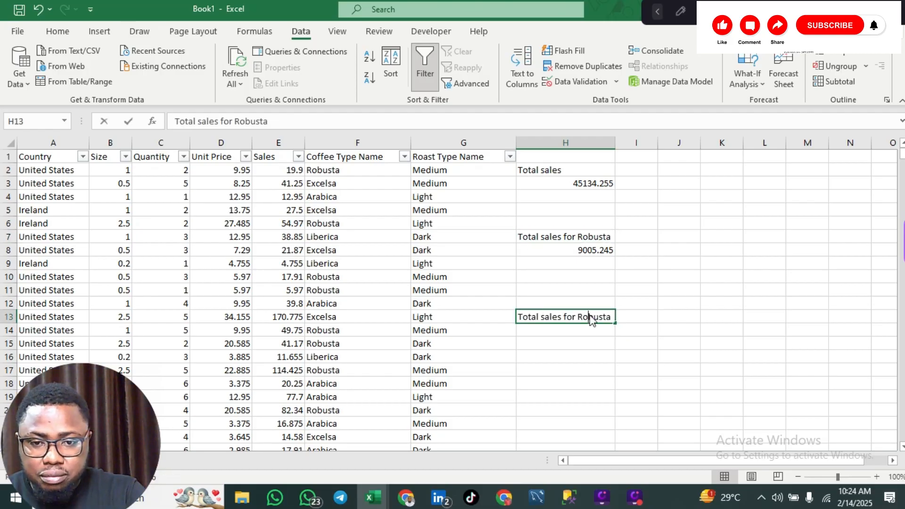
{"action": "left_click", "coordinate": [611, 316]}
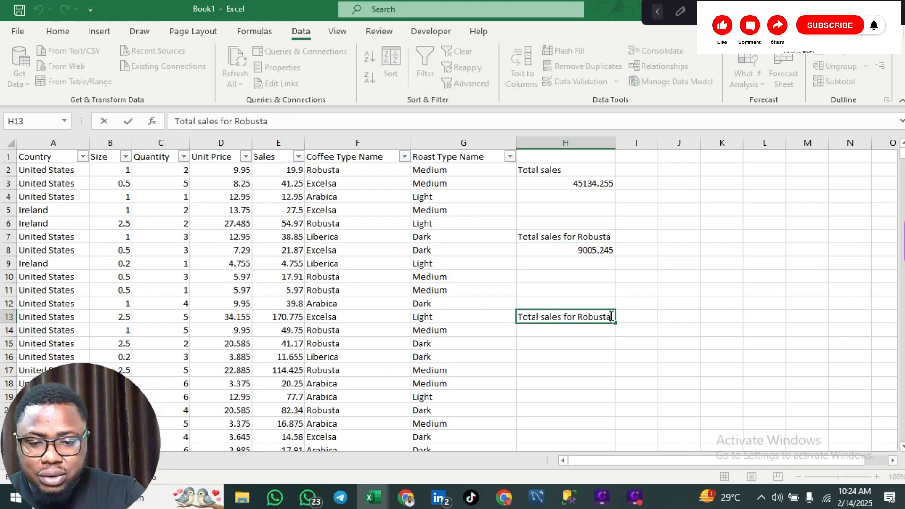
{"action": "key", "text": "BackSpace"}
{"action": "key", "text": "BackSpace"}
{"action": "key", "text": "BackSpace"}
{"action": "key", "text": "BackSpace"}
{"action": "key", "text": "BackSpace"}
{"action": "key", "text": "BackSpace"}
{"action": "key", "text": "BackSpace"}
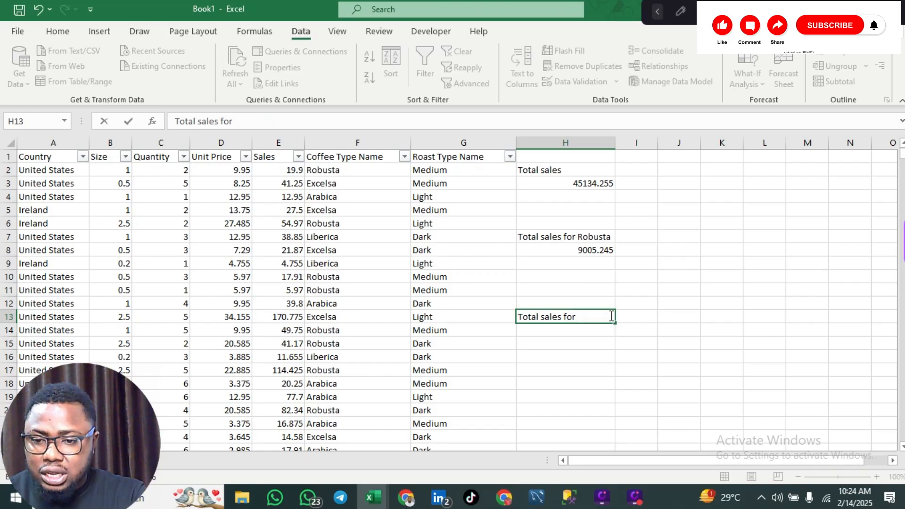
{"action": "type", "text": "Ex"}
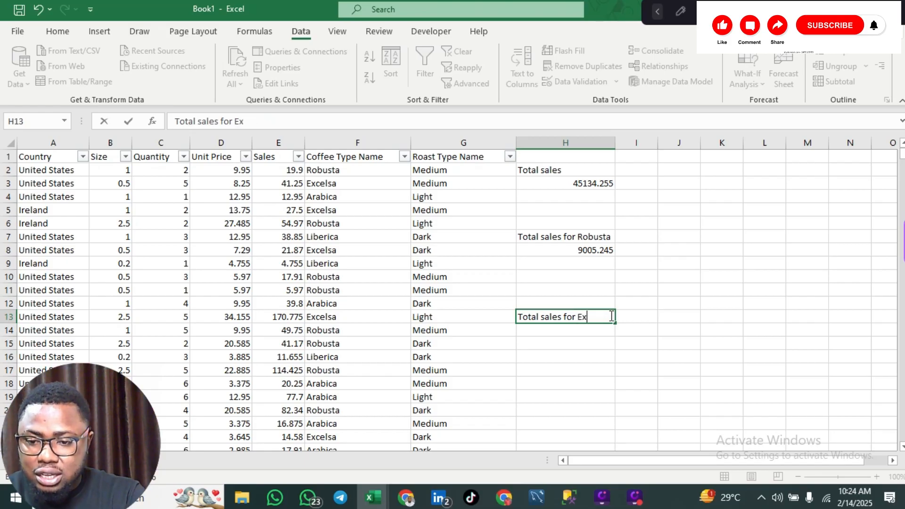
{"action": "type", "text": "celsa"}
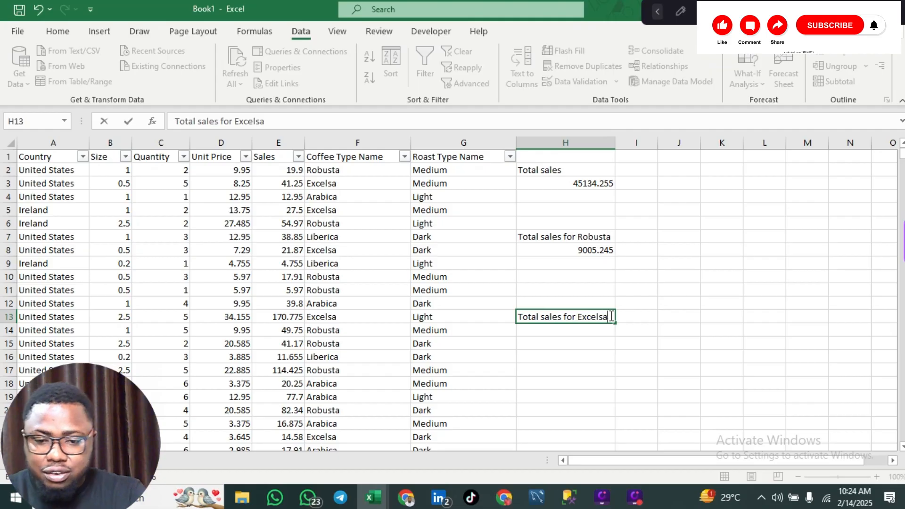
{"action": "key", "text": "ctrl+Return"}
{"action": "key", "text": "Return"}
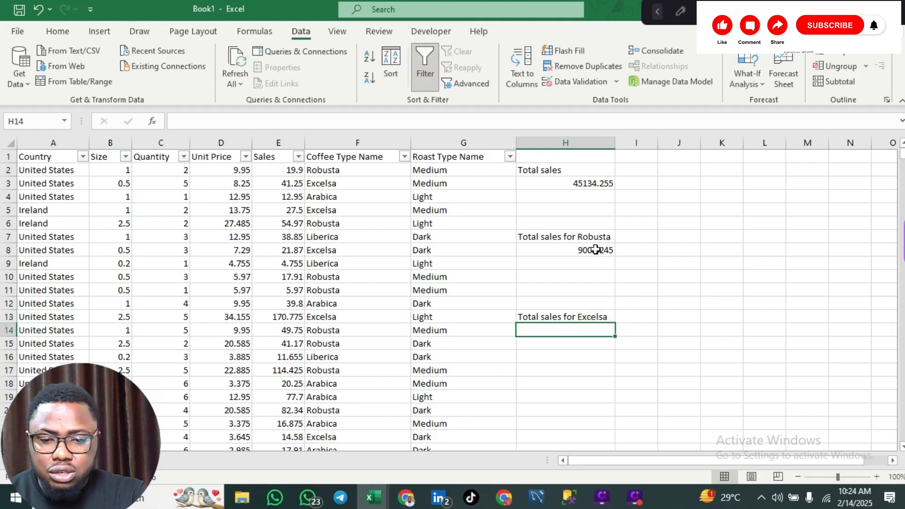
Step: Calculate the Excelsa sales in cell H14 with =SUMIF(F:F,F3,E:E)
{"action": "type", "text": "="}
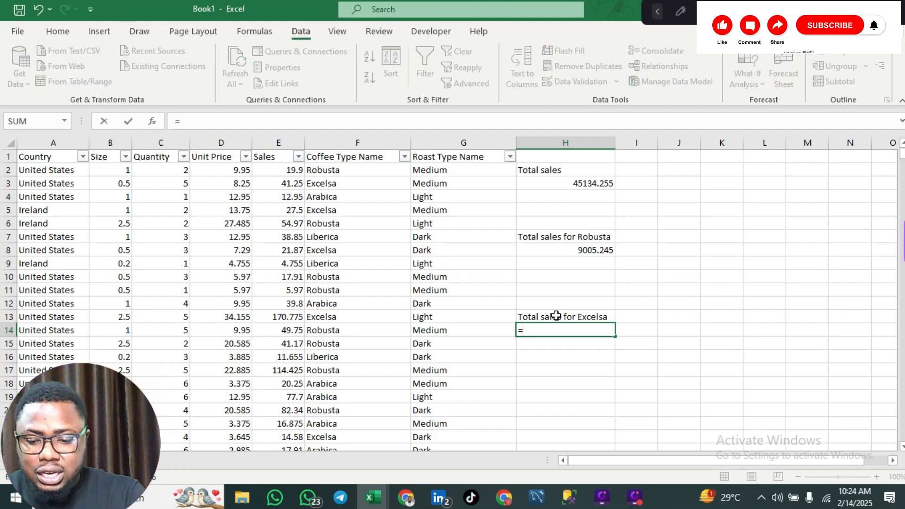
{"action": "type", "text": "sum"}
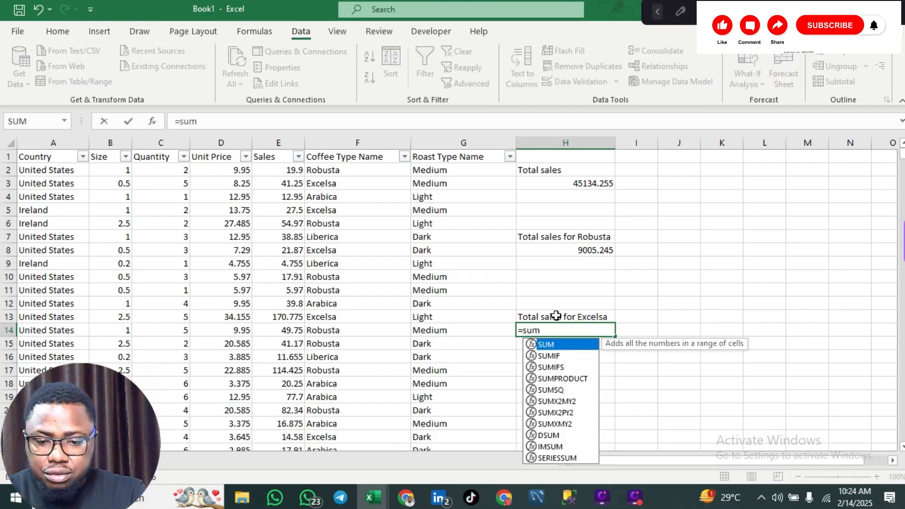
{"action": "key", "text": "Down"}
{"action": "key", "text": "Tab"}
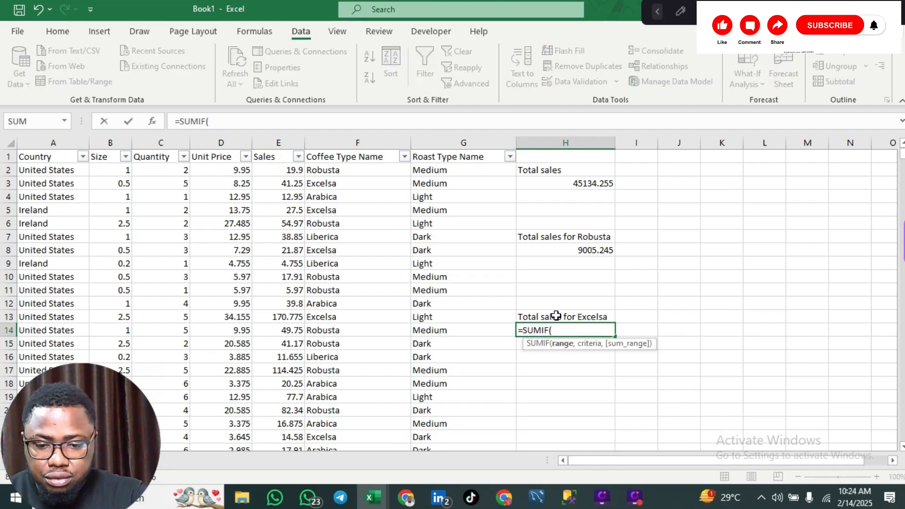
{"action": "left_click", "coordinate": [372, 139]}
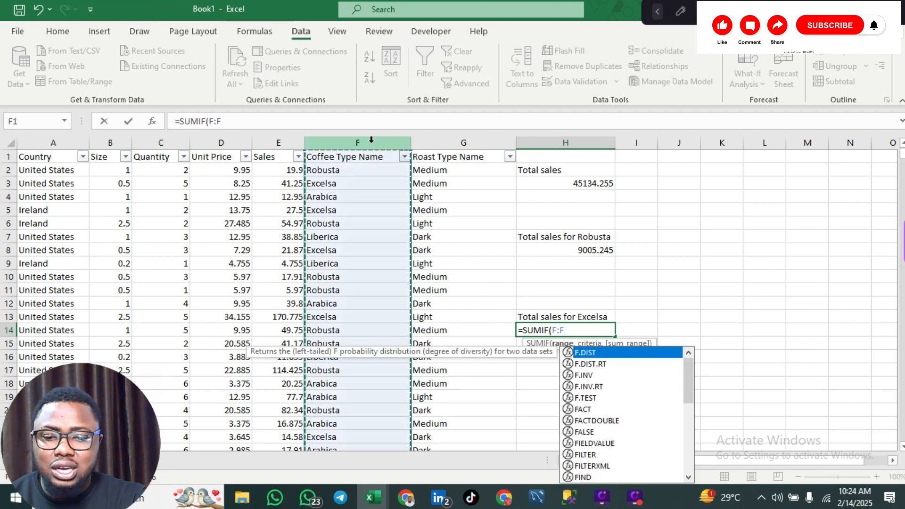
{"action": "type", "text": ","}
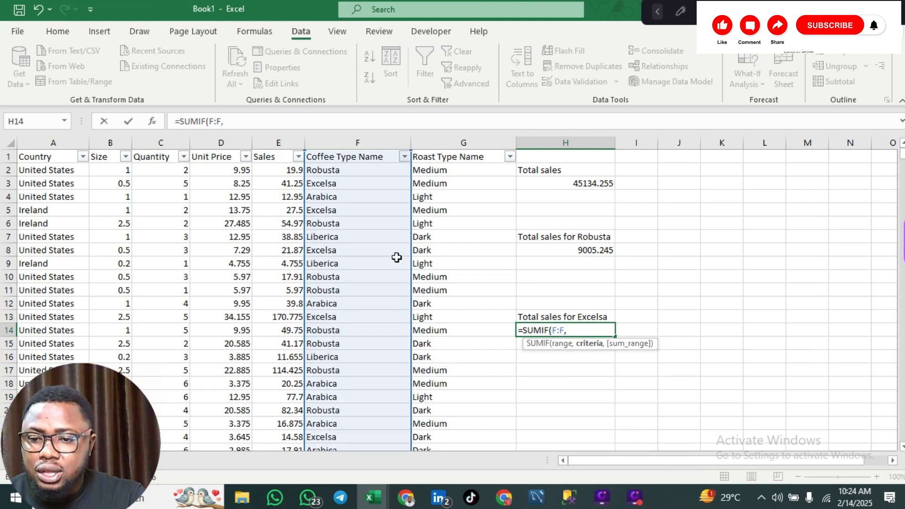
{"action": "left_click", "coordinate": [333, 185]}
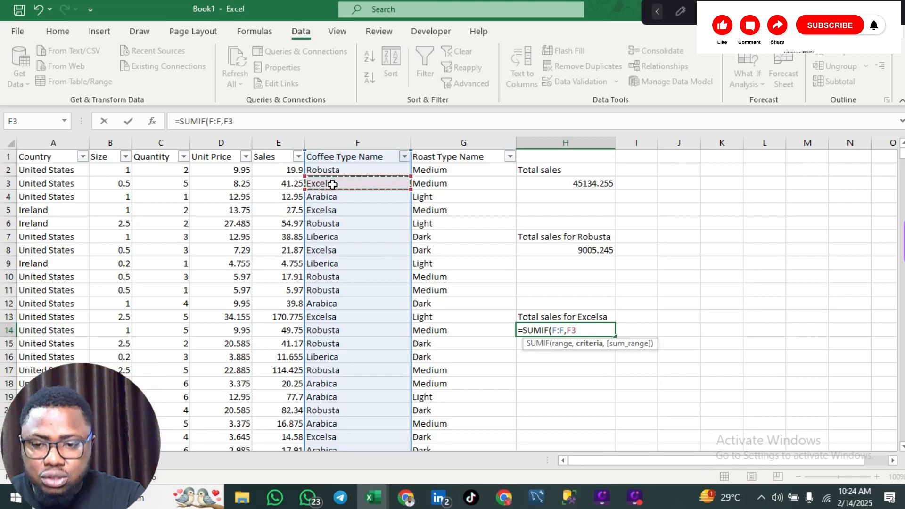
{"action": "type", "text": ","}
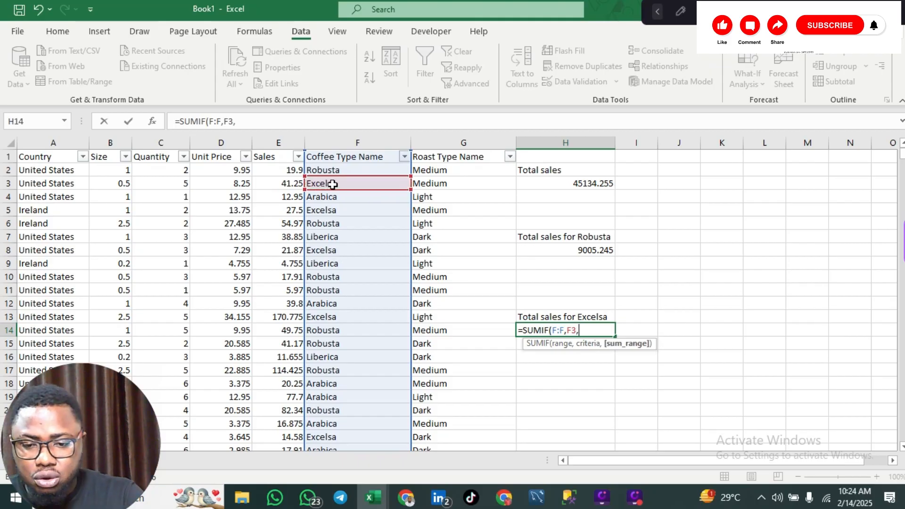
{"action": "left_click", "coordinate": [274, 147]}
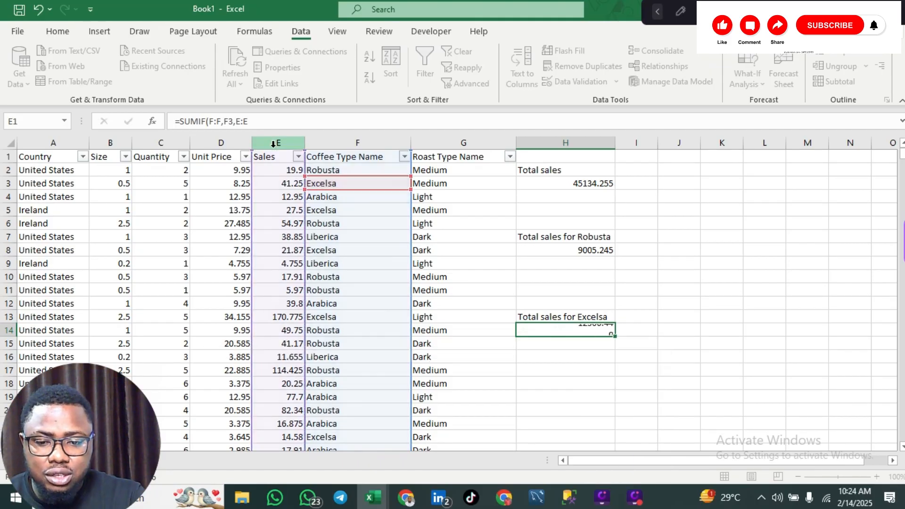
{"action": "key", "text": "Return"}
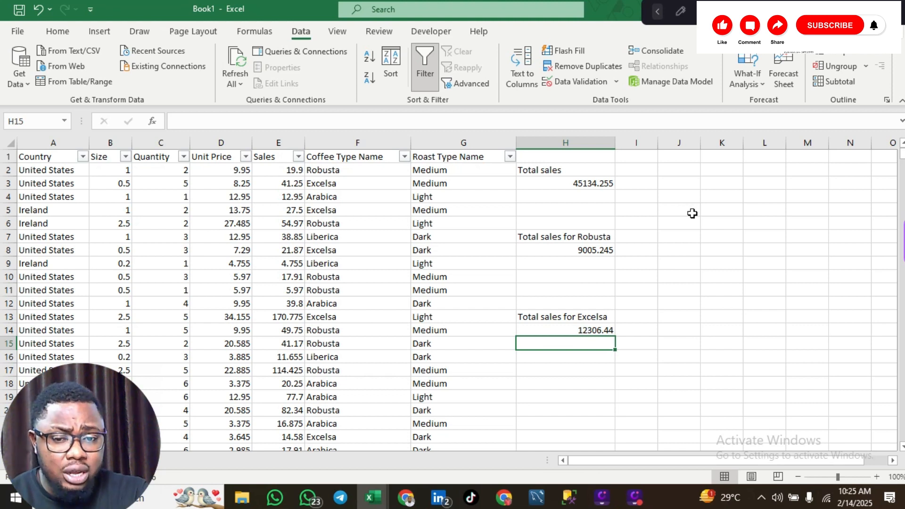
Step: Start a SUMIF function in cell J5 through the Function Arguments dialog, with the coffee type column F:F as Range
{"action": "left_click", "coordinate": [676, 207]}
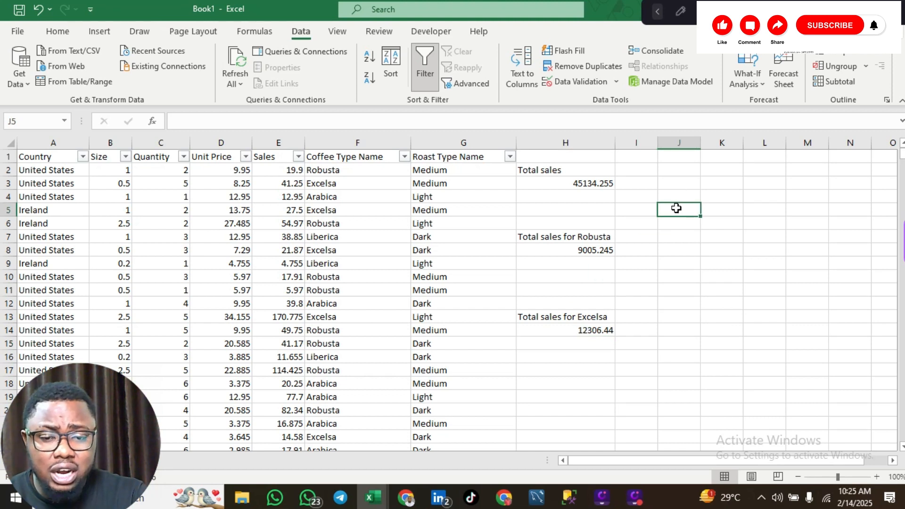
{"action": "type", "text": "="}
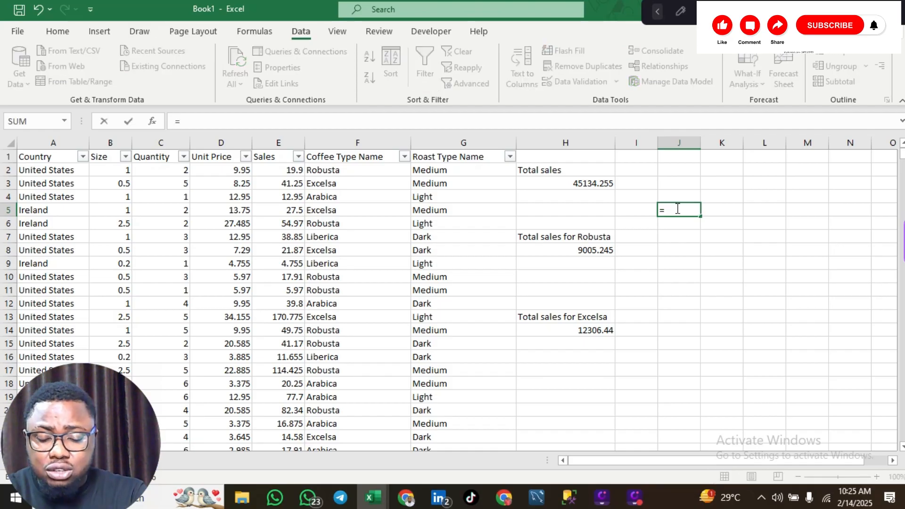
{"action": "type", "text": "sumif"}
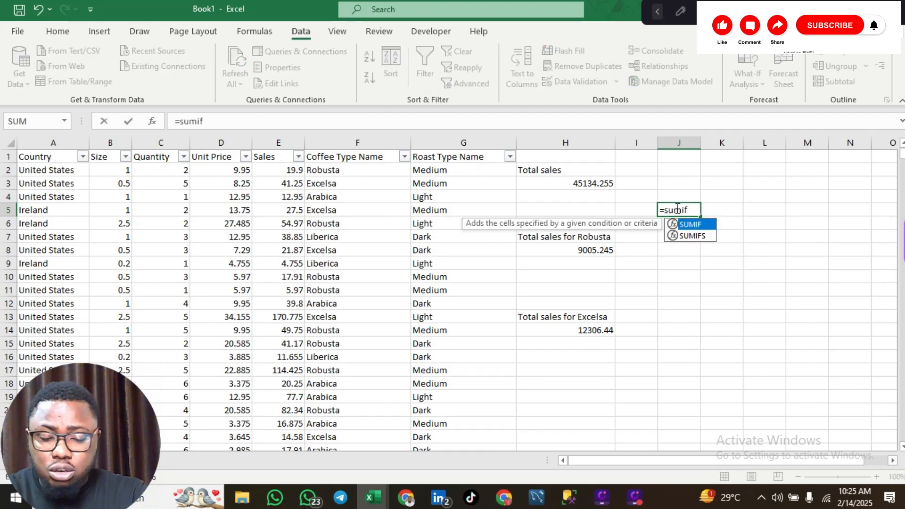
{"action": "key", "text": "Tab"}
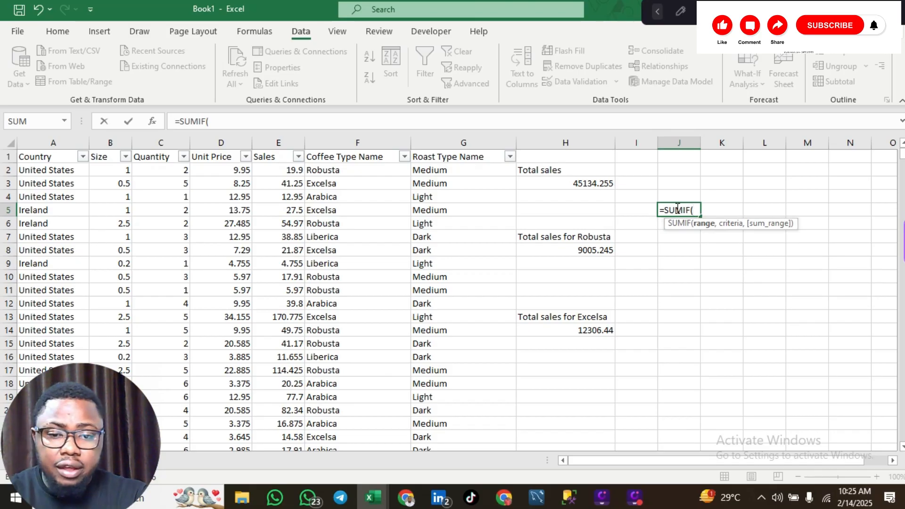
{"action": "key", "text": "ctrl+a"}
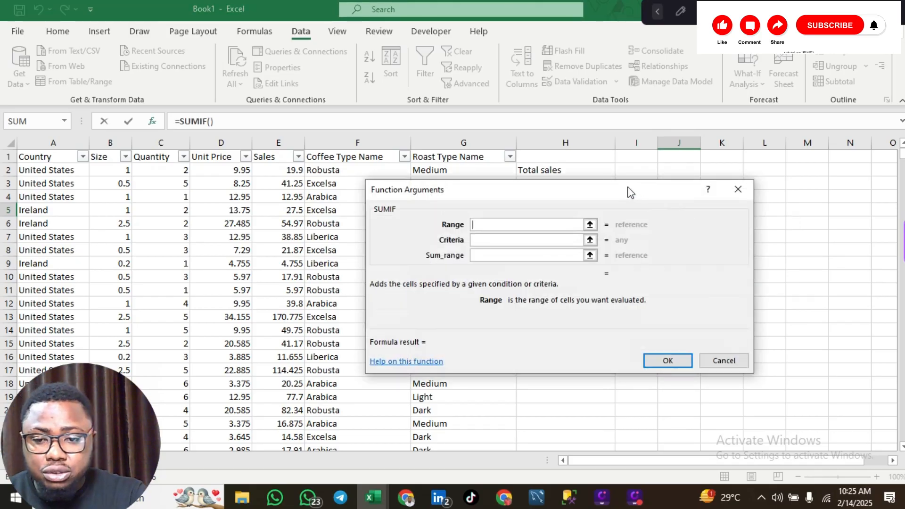
{"action": "left_click_drag", "start_coordinate": [630, 192], "coordinate": [766, 251]}
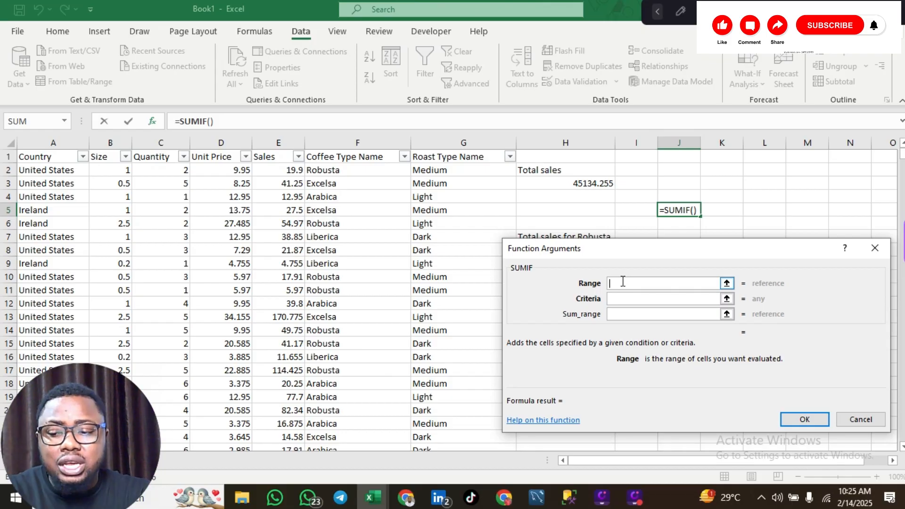
{"action": "left_click", "coordinate": [358, 141]}
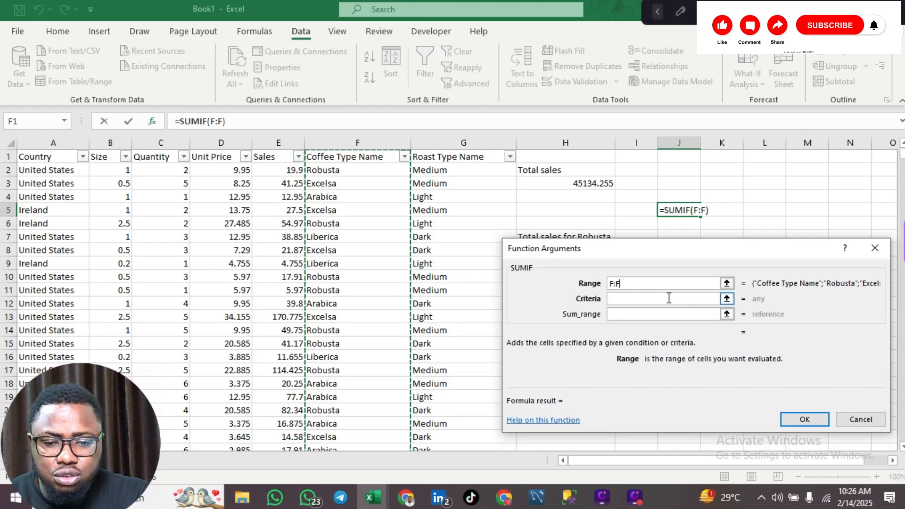
Step: Complete the SUMIF in J5 with "Arabica" as the criteria and the Sales column E:E as the sum range
{"action": "left_click", "coordinate": [668, 298]}
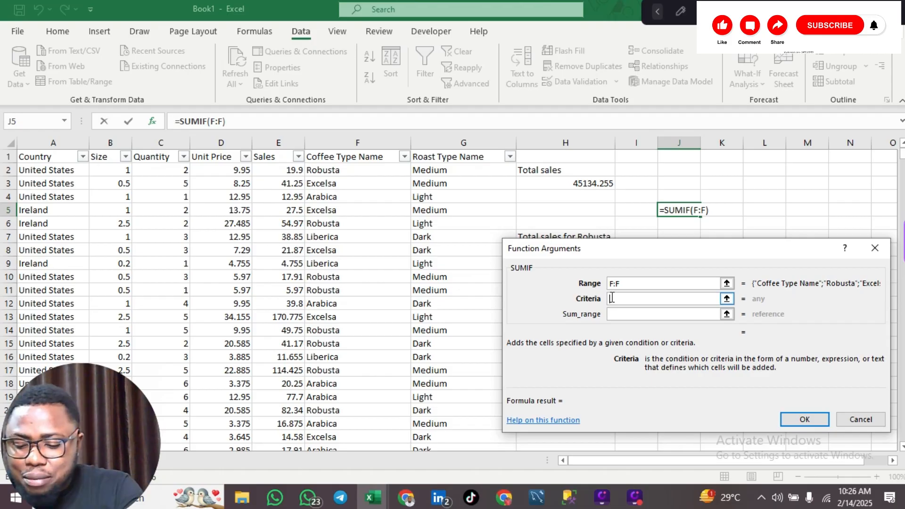
{"action": "type", "text": "A"}
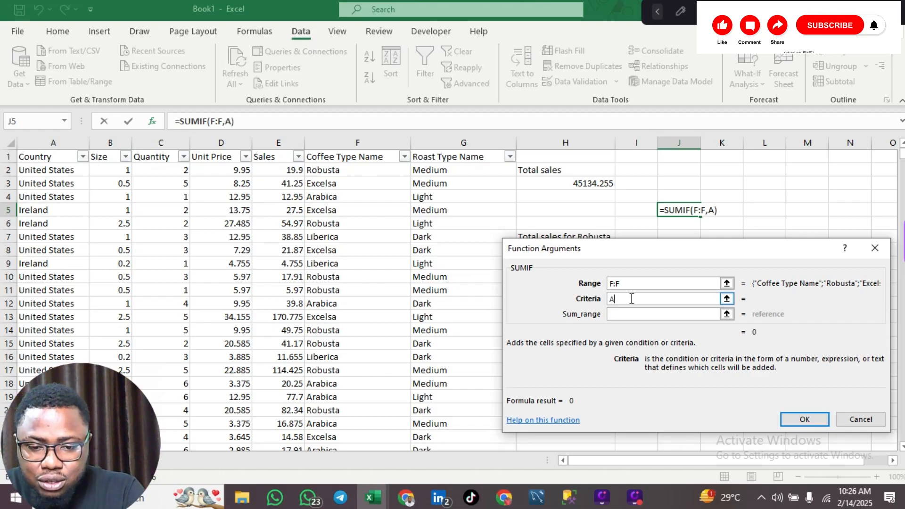
{"action": "type", "text": "rab"}
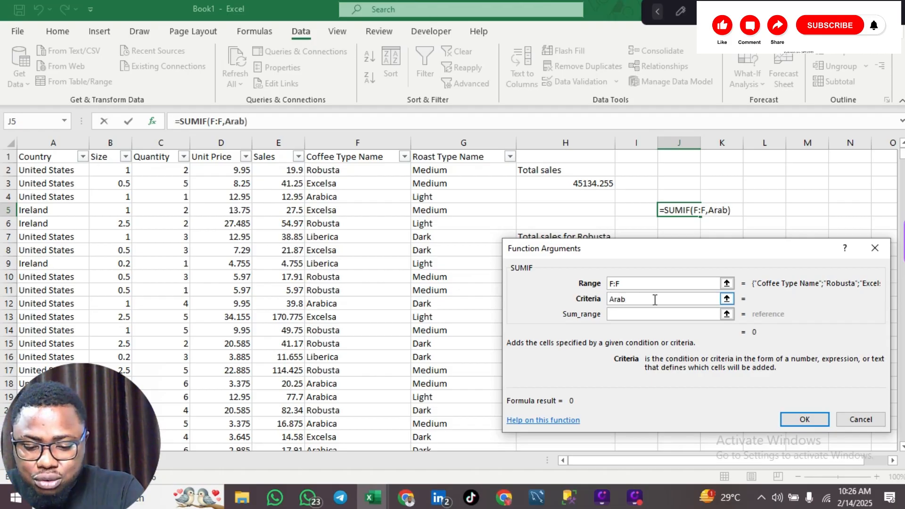
{"action": "type", "text": "ica"}
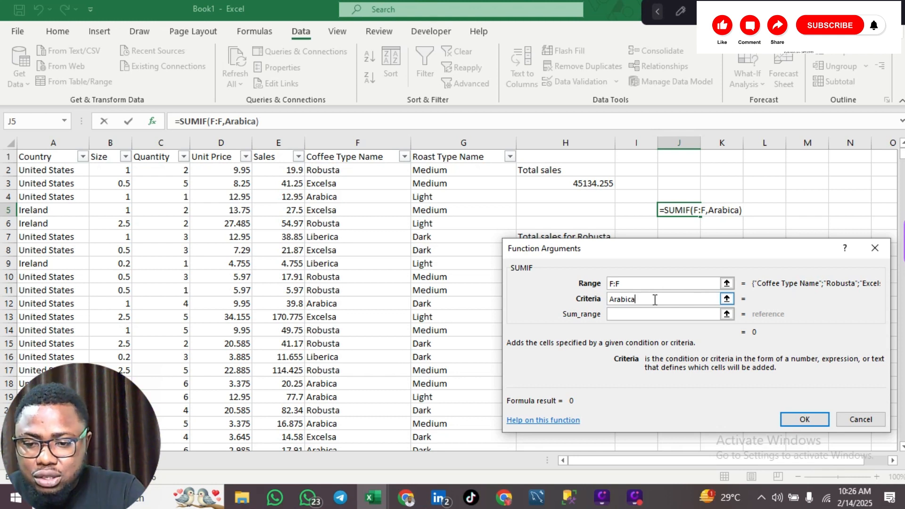
{"action": "left_click", "coordinate": [642, 314]}
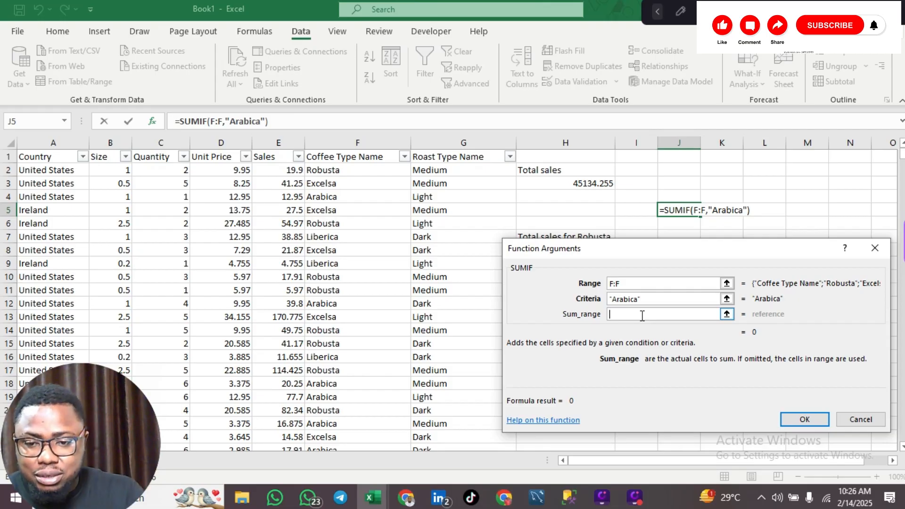
{"action": "left_click", "coordinate": [285, 141]}
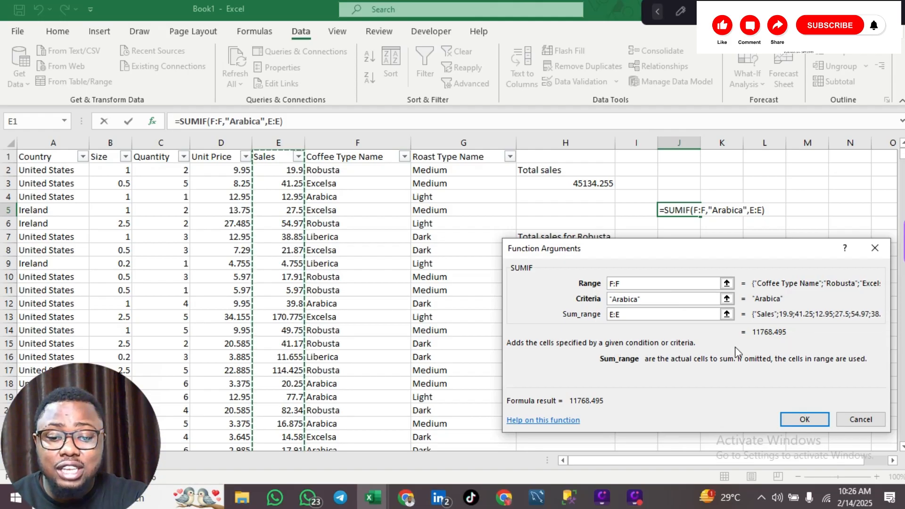
{"action": "left_click", "coordinate": [800, 419]}
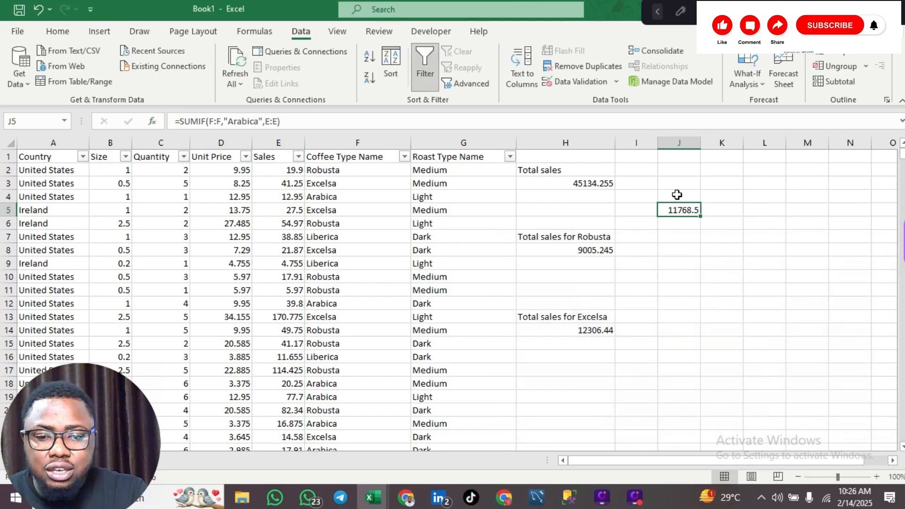
Step: Enter the label "Total sales for Arabica" in cell J4 above the Arabica total and widen column J
{"action": "double_click", "coordinate": [677, 196]}
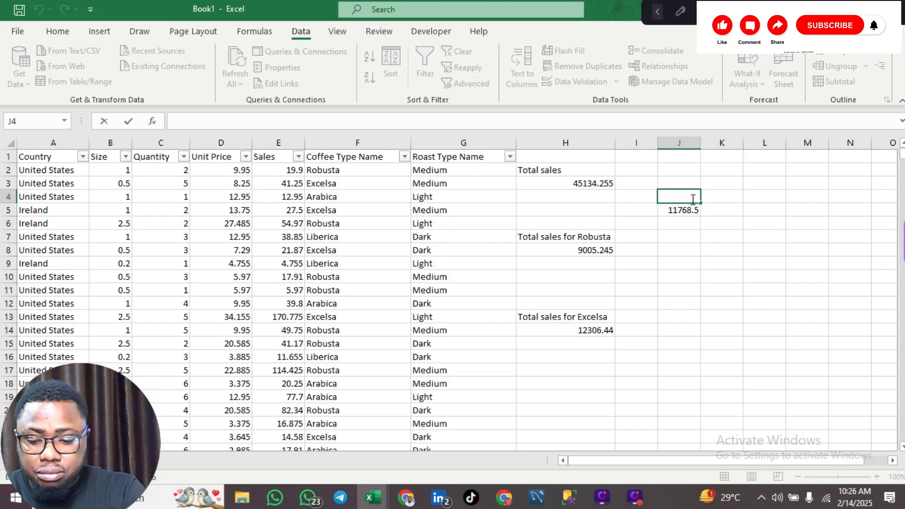
{"action": "type", "text": "TOt"}
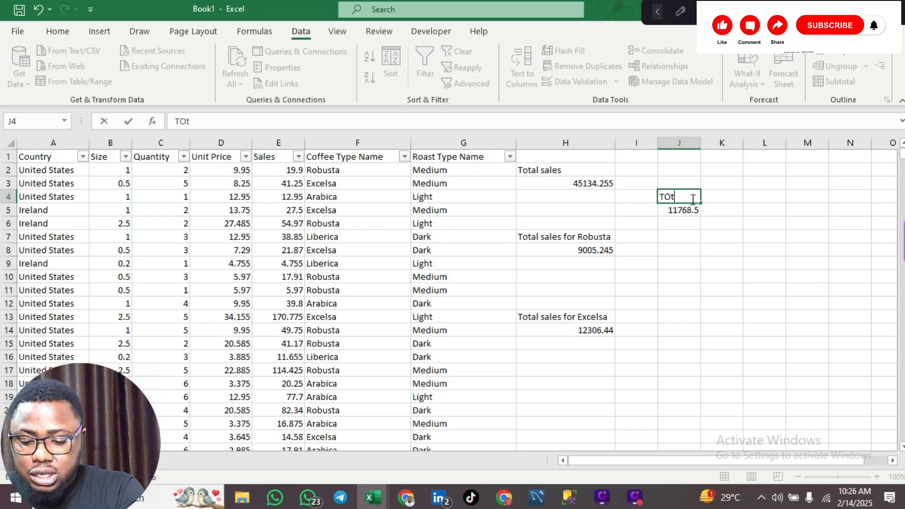
{"action": "type", "text": "al sal"}
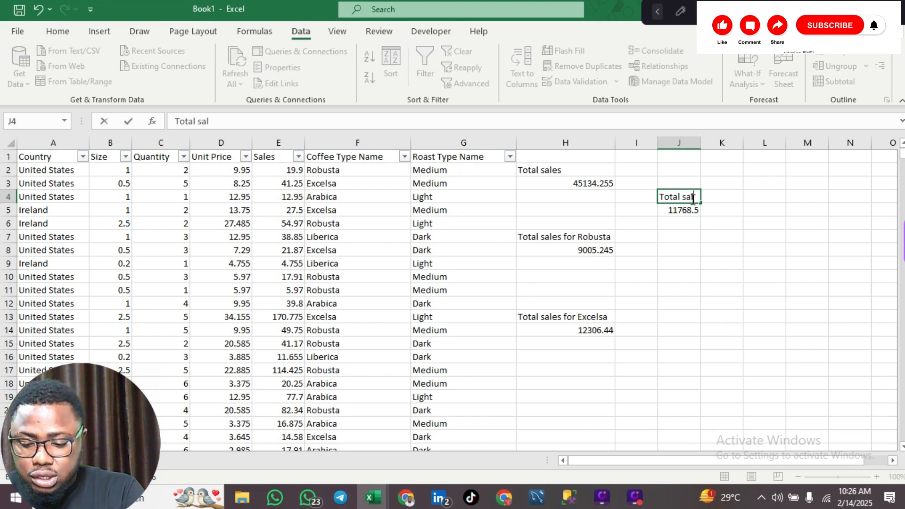
{"action": "type", "text": "es for "}
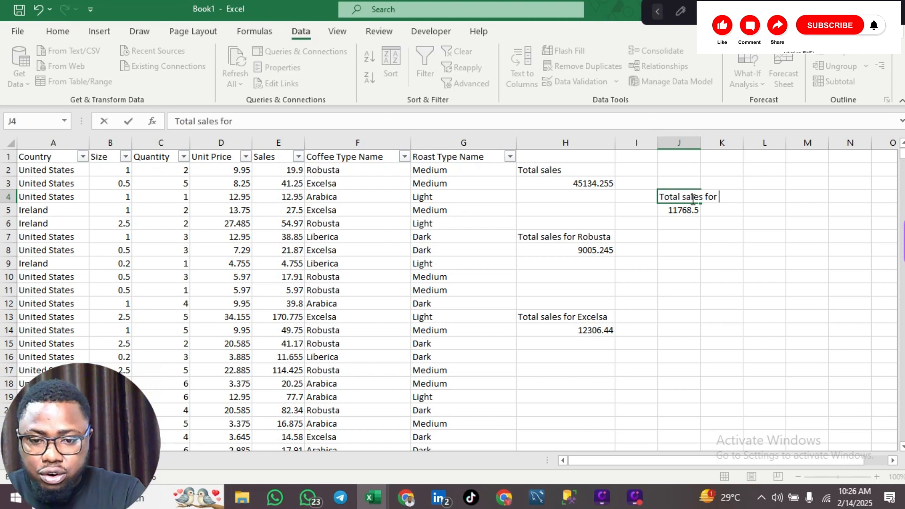
{"action": "type", "text": "Robust"}
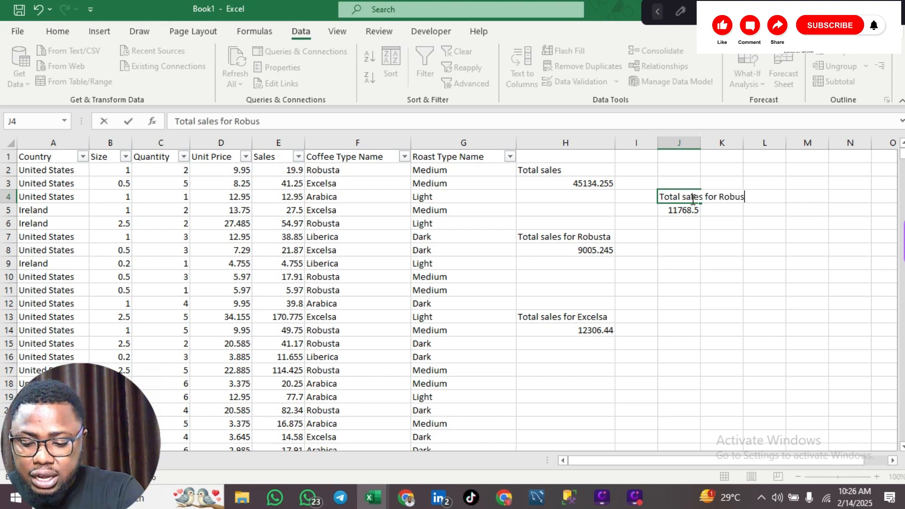
{"action": "key", "text": "BackSpace"}
{"action": "key", "text": "BackSpace"}
{"action": "key", "text": "BackSpace"}
{"action": "key", "text": "BackSpace"}
{"action": "key", "text": "BackSpace"}
{"action": "key", "text": "BackSpace"}
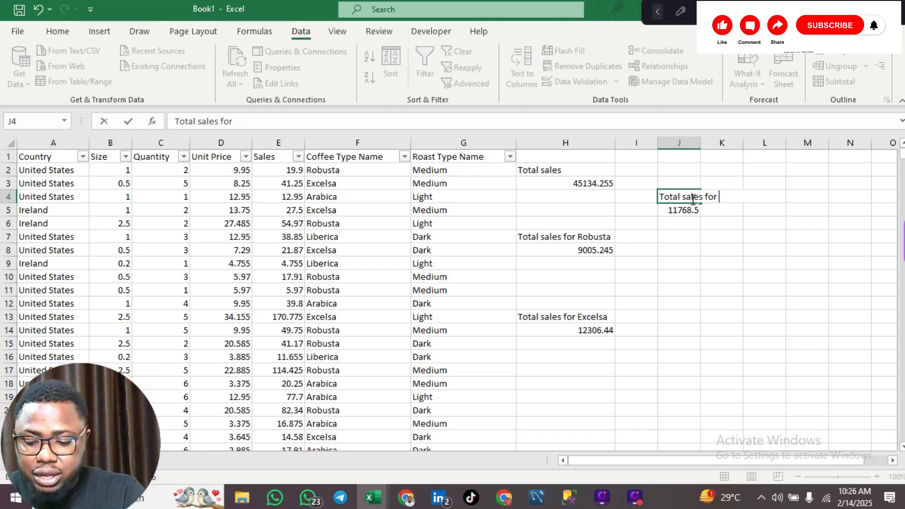
{"action": "type", "text": "Arabica"}
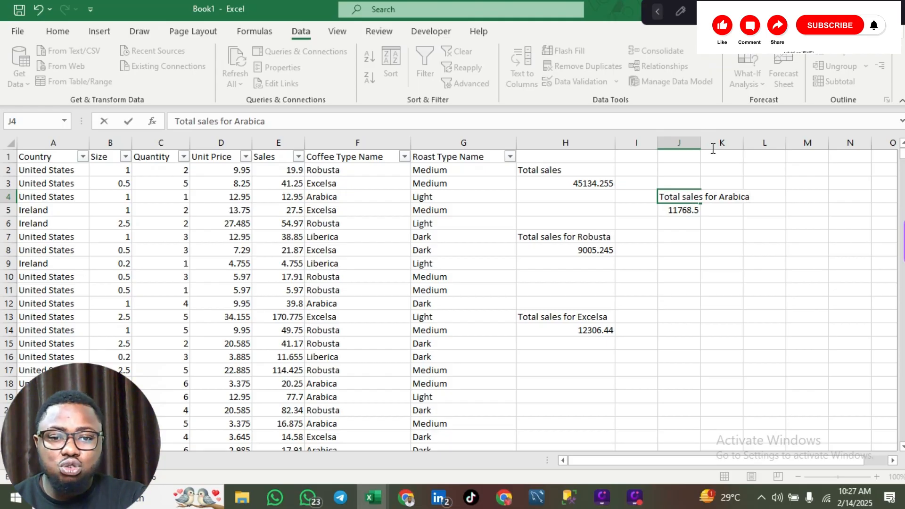
{"action": "key", "text": "Return"}
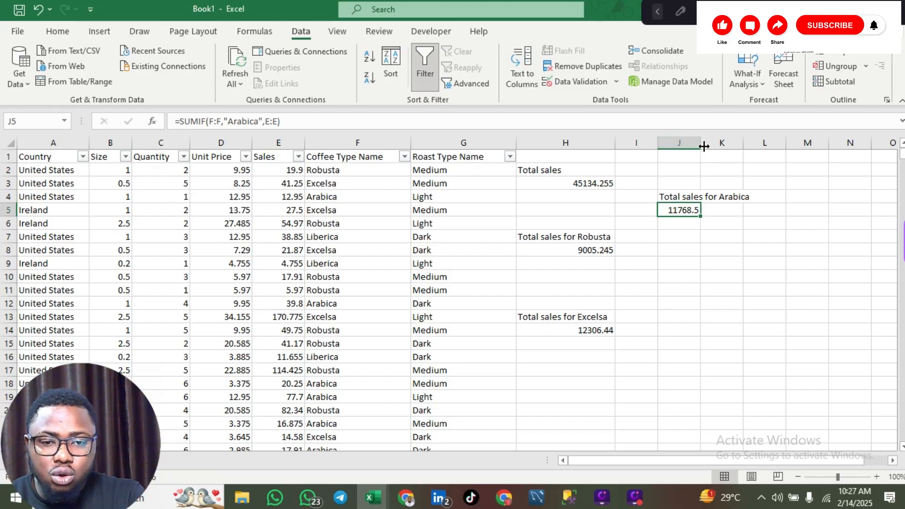
{"action": "left_click_drag", "start_coordinate": [700, 144], "coordinate": [731, 145]}
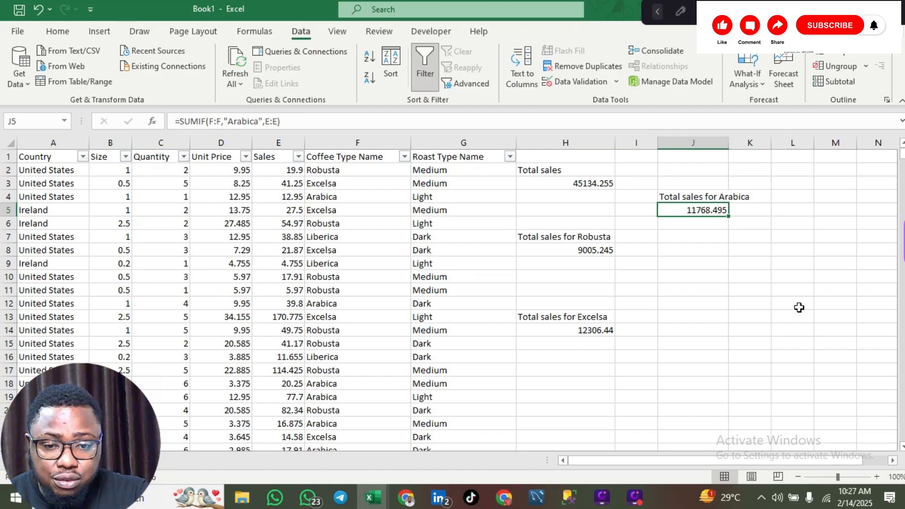
{"action": "left_click", "coordinate": [690, 289]}
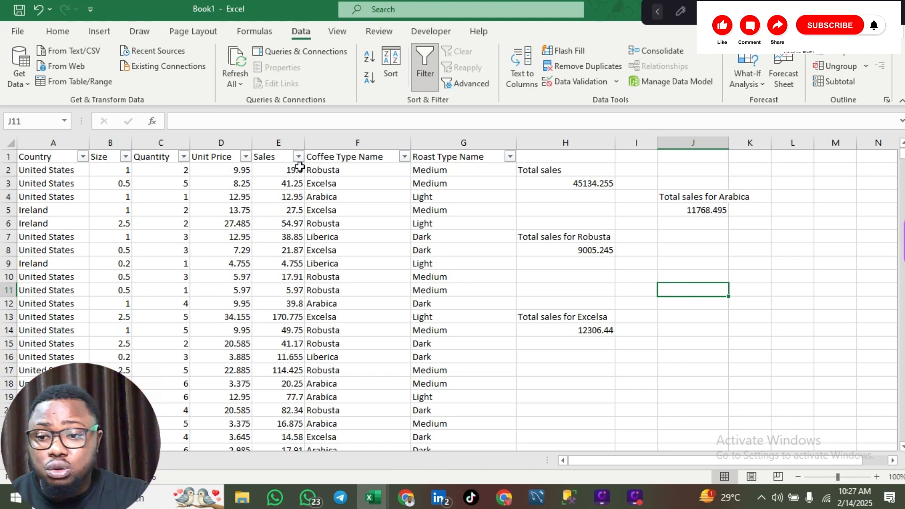
{"action": "left_click", "coordinate": [153, 123]}
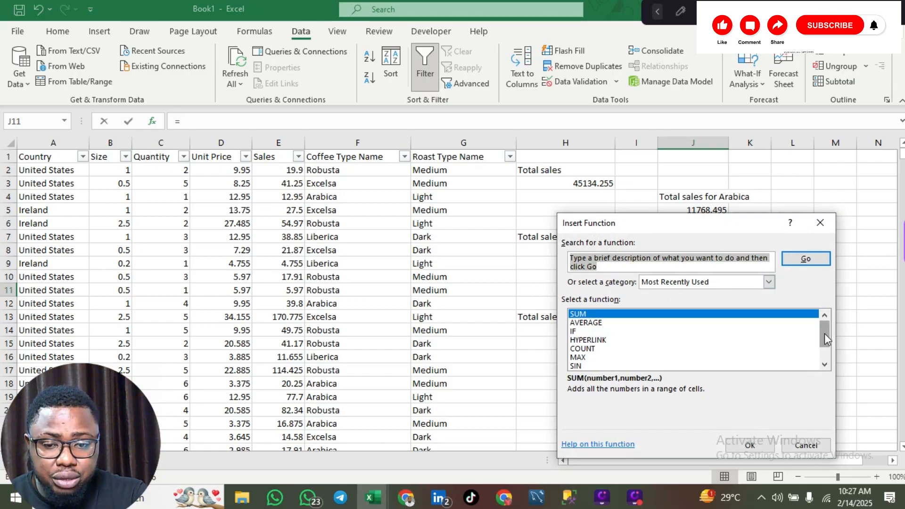
{"action": "scroll", "coordinate": [824, 333], "scroll_direction": "down", "scroll_amount": 1}
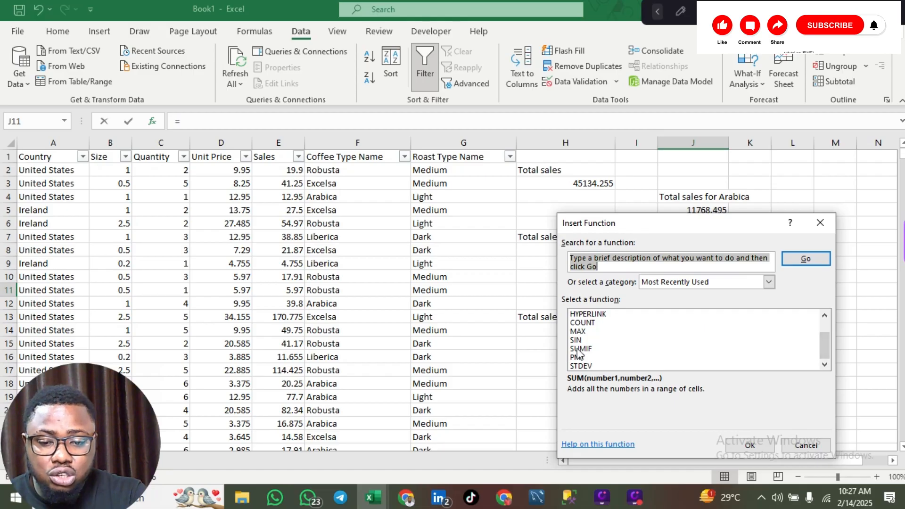
{"action": "left_click", "coordinate": [581, 348]}
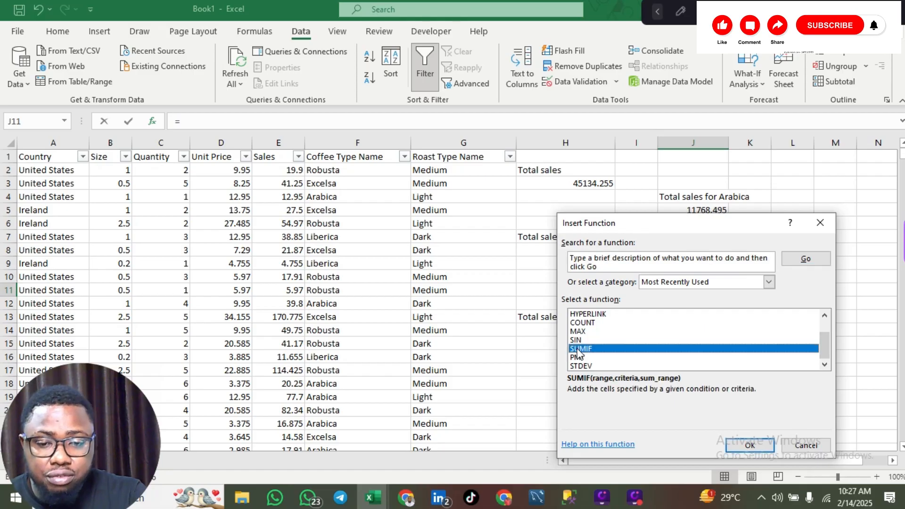
{"action": "left_click", "coordinate": [749, 448]}
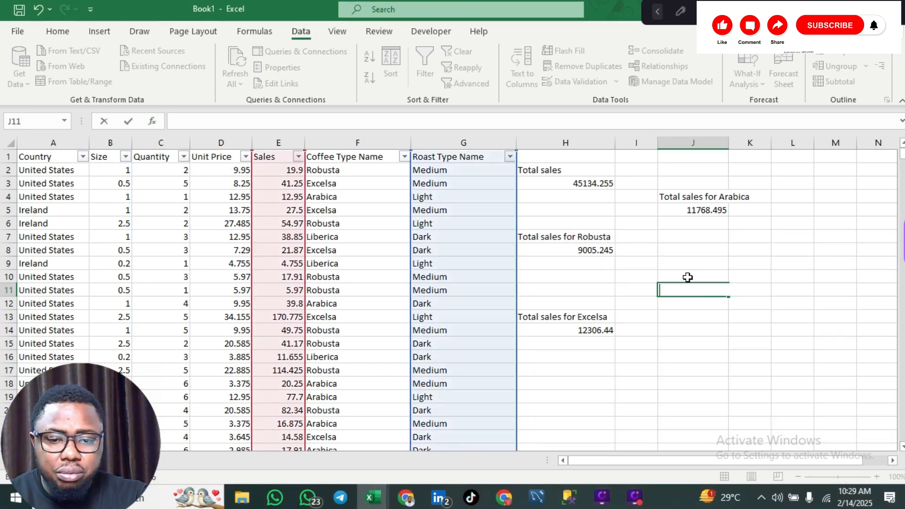
{"action": "left_click", "coordinate": [682, 274]}
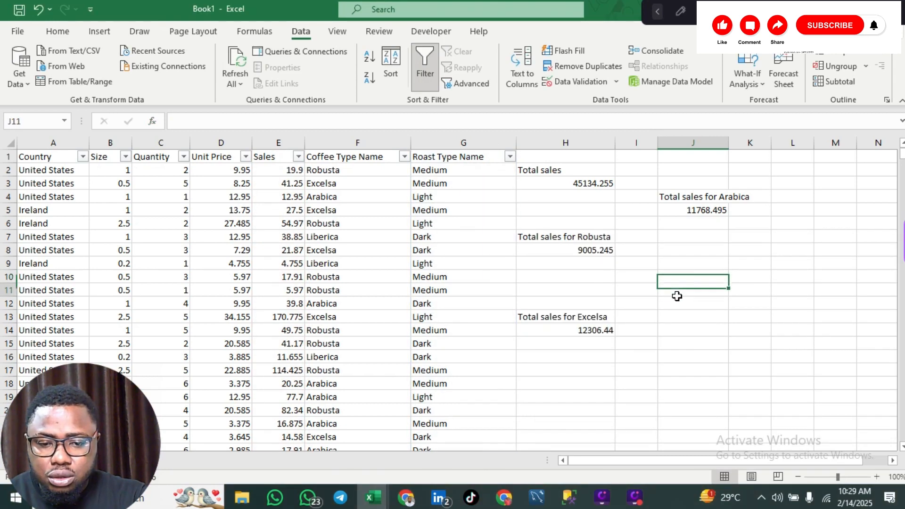
Step: Multiply the first row's quantity by its unit price in cell J11 with the formula =C2*D2
{"action": "left_click", "coordinate": [677, 292]}
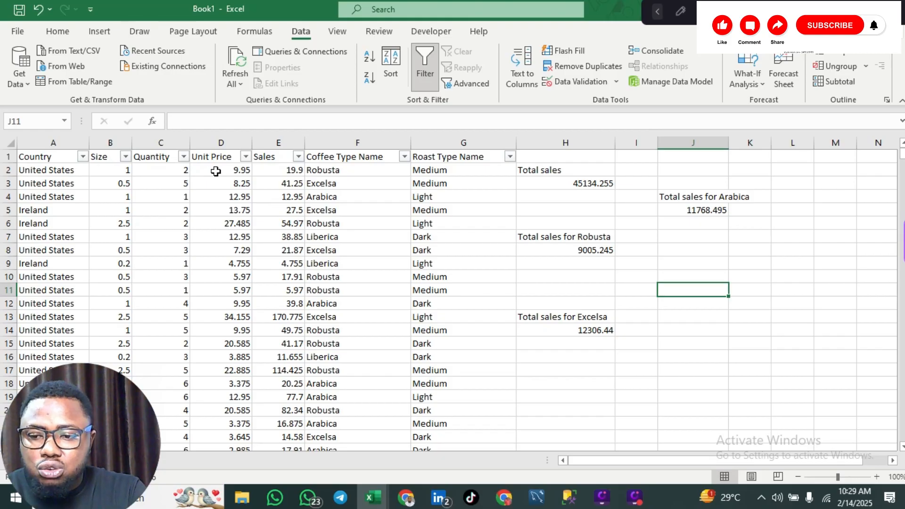
{"action": "type", "text": "="}
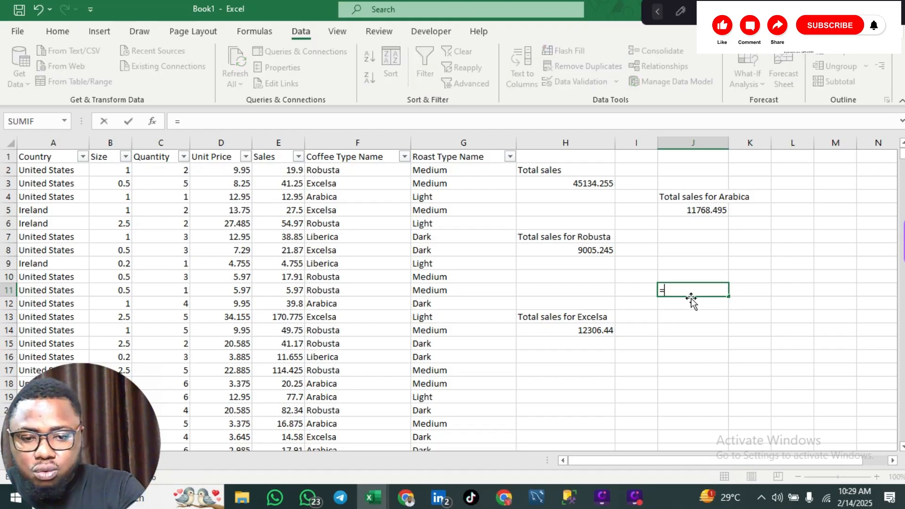
{"action": "left_click", "coordinate": [182, 172]}
{"action": "type", "text": "*"}
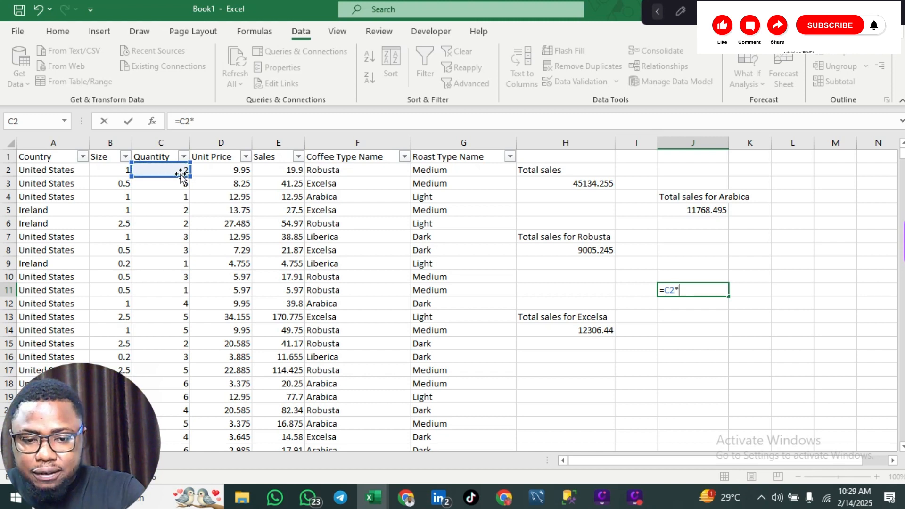
{"action": "left_click", "coordinate": [220, 172]}
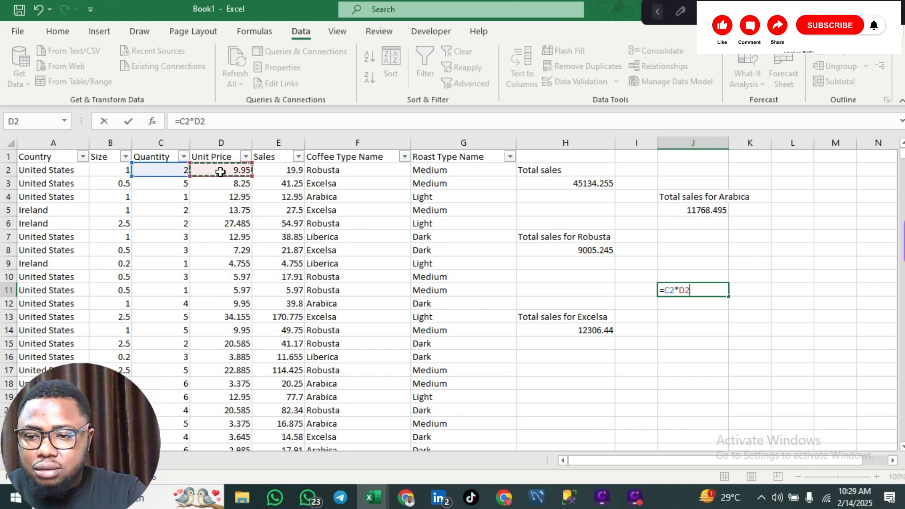
{"action": "key", "text": "Return"}
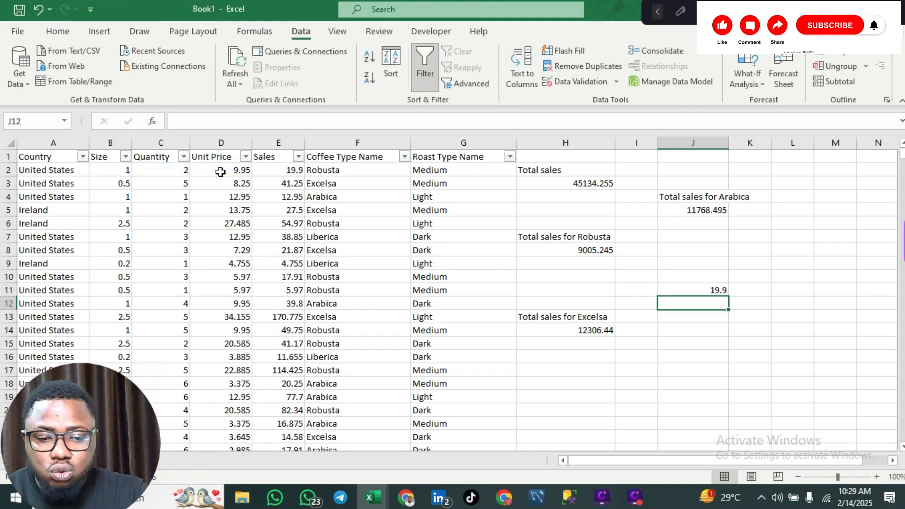
Step: Fill the relative-reference formula in J11 down to J18 and undo the fill
{"action": "left_click", "coordinate": [710, 291]}
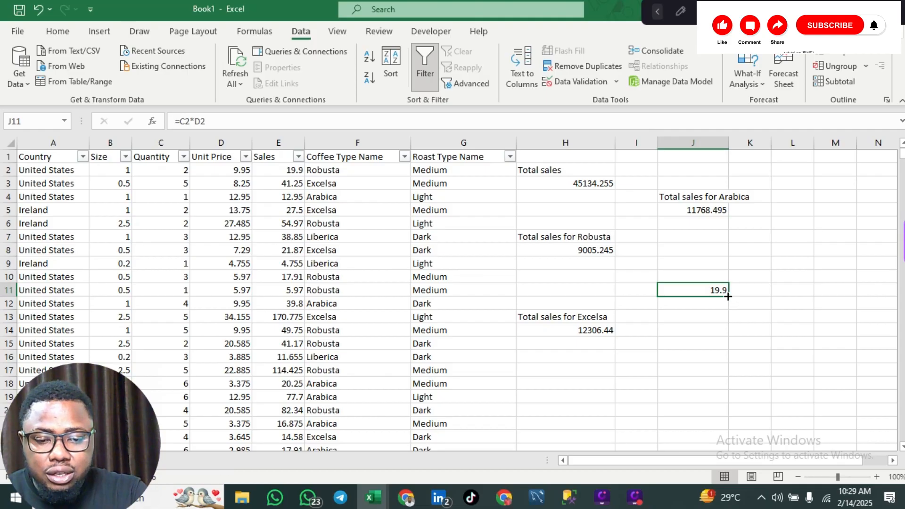
{"action": "left_click_drag", "start_coordinate": [727, 296], "coordinate": [726, 387]}
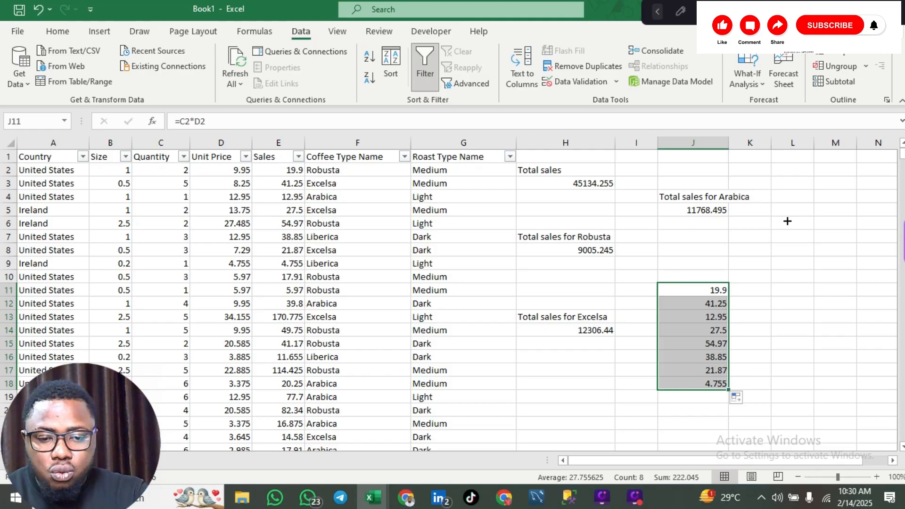
{"action": "key", "text": "ctrl+z"}
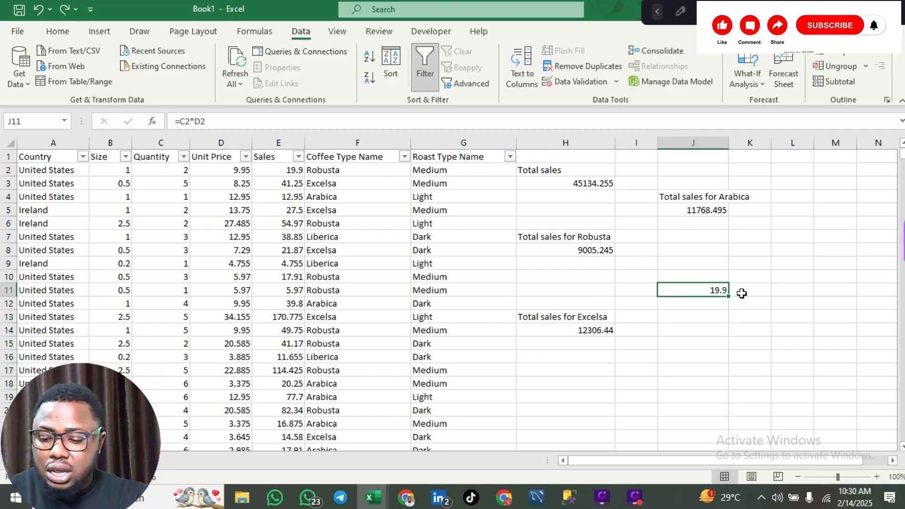
Step: Edit the formula in J11 to remove the multiplication by D2, leaving only =C2
{"action": "double_click", "coordinate": [715, 289]}
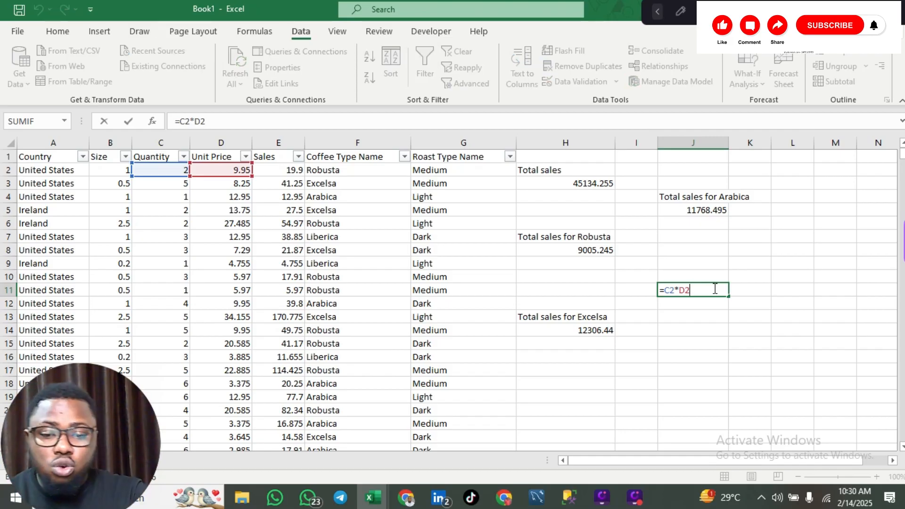
{"action": "left_click", "coordinate": [676, 290]}
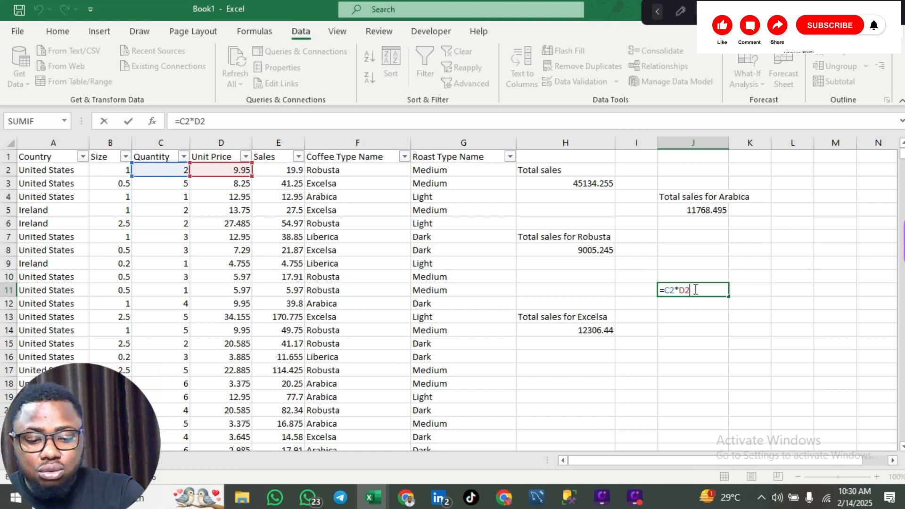
{"action": "key", "text": "Delete"}
{"action": "key", "text": "Delete"}
{"action": "key", "text": "Delete"}
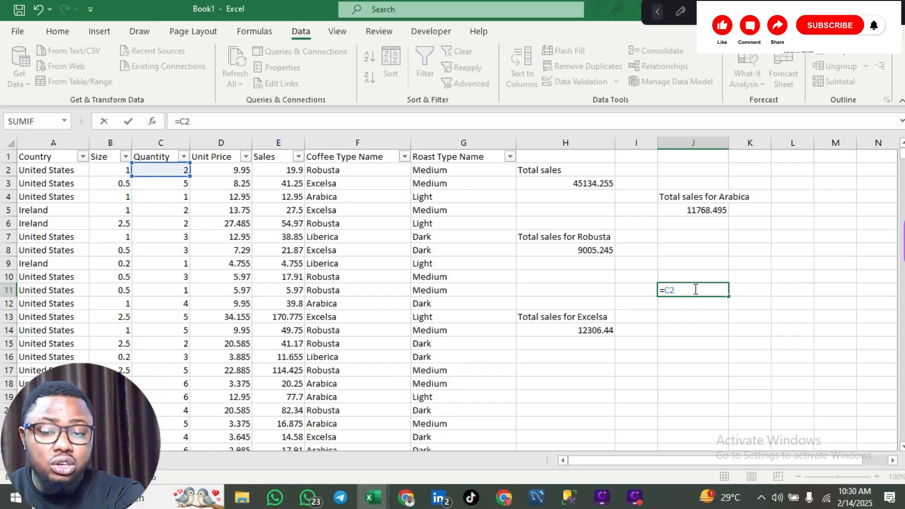
Step: Cycle the C2 reference in J11 through $C$2, C$2, $C2 and C2, ending on the absolute form $C$2
{"action": "key", "text": "F4"}
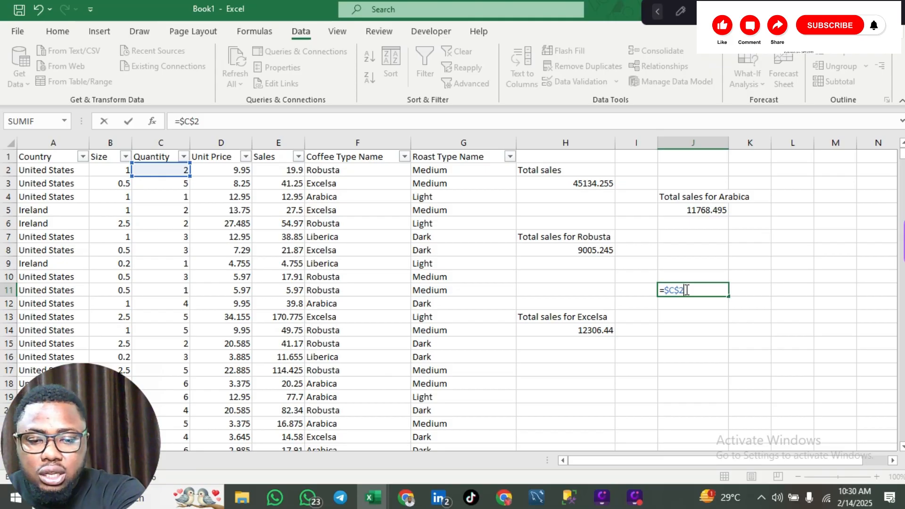
{"action": "key", "text": "F4"}
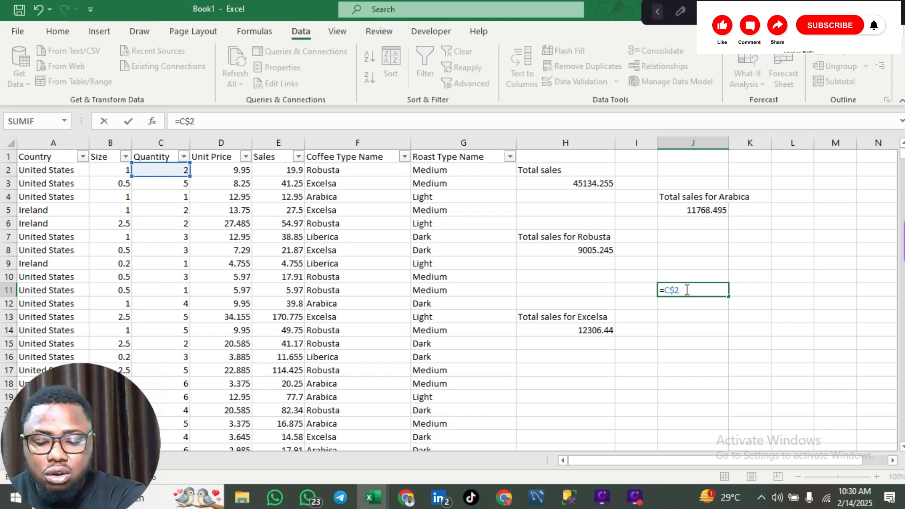
{"action": "key", "text": "F4"}
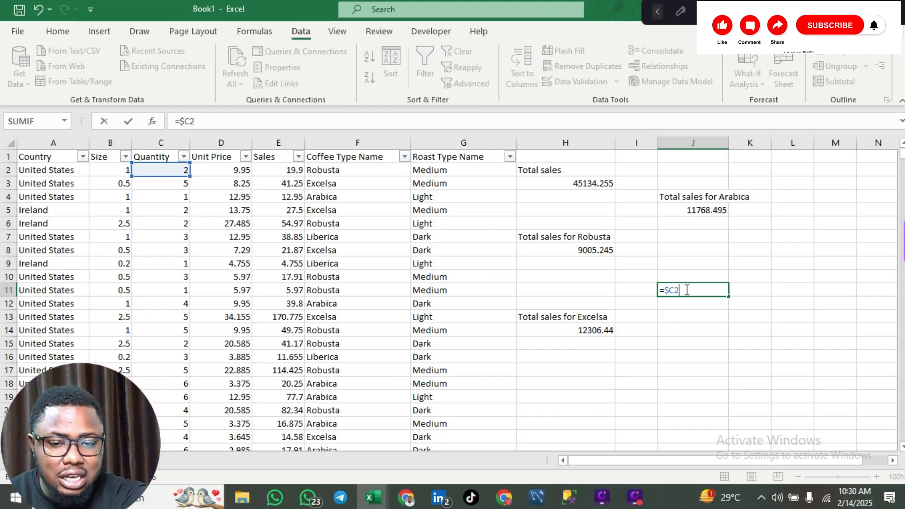
{"action": "key", "text": "F4"}
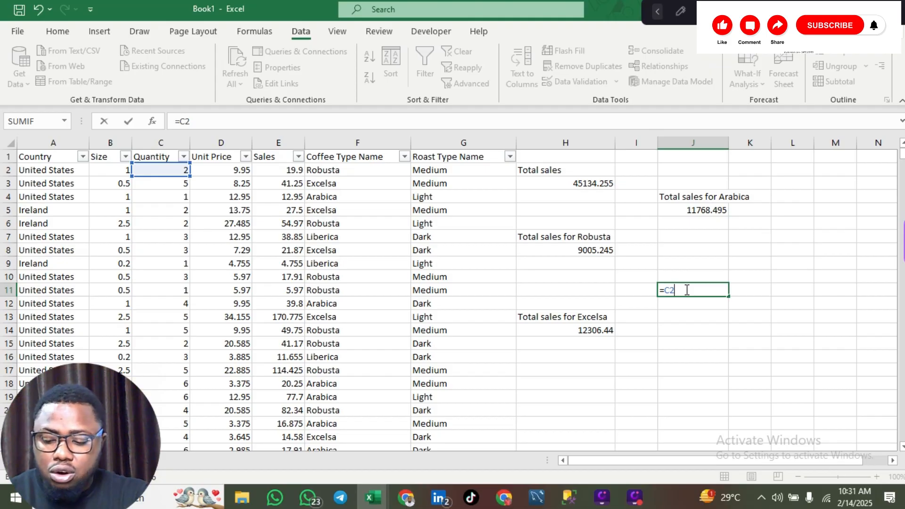
{"action": "key", "text": "F4"}
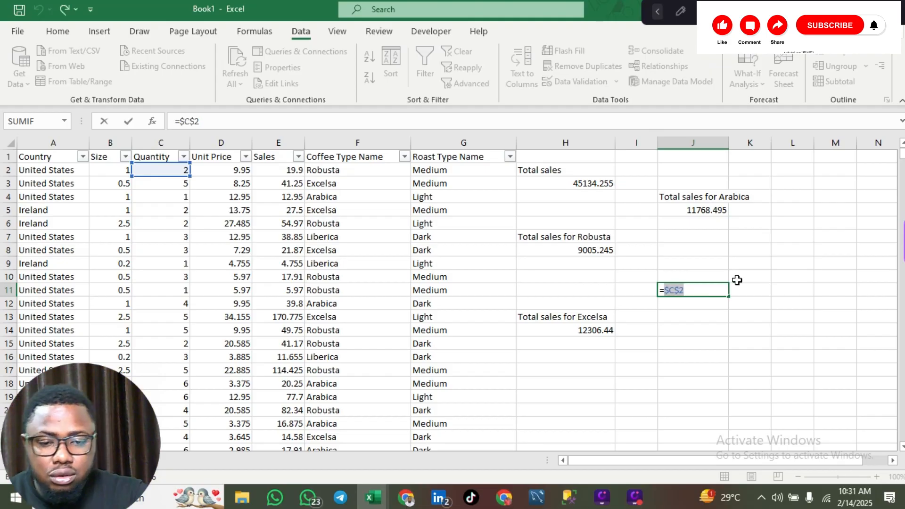
Step: Complete the J11 formula as =$C$2*D2 and fill it down to J15
{"action": "left_click", "coordinate": [714, 291]}
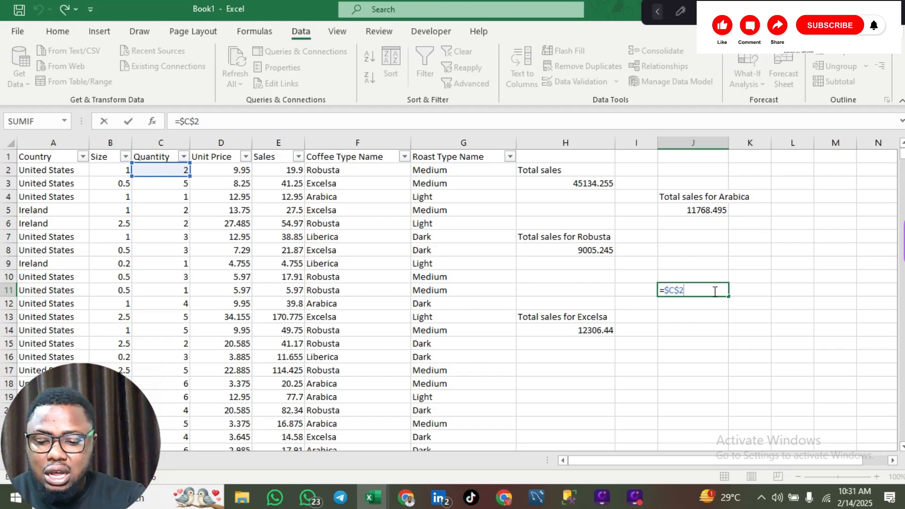
{"action": "type", "text": "*"}
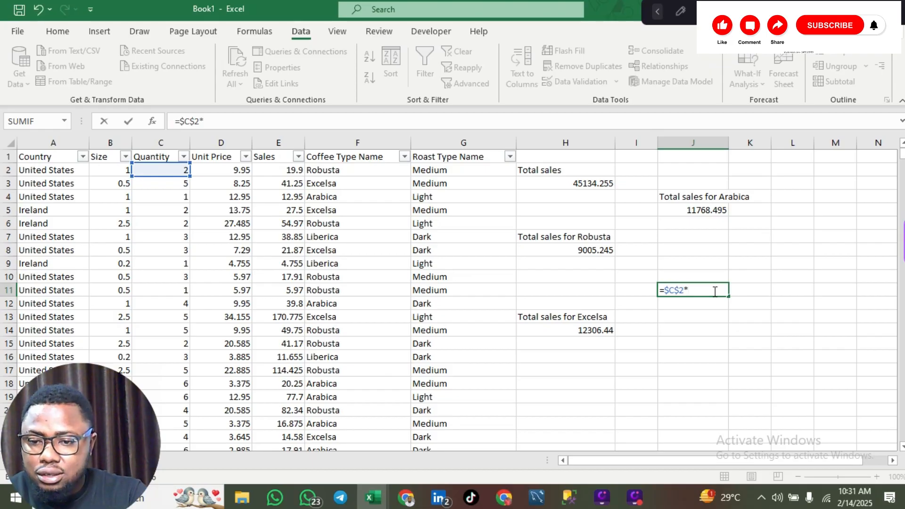
{"action": "left_click", "coordinate": [241, 170]}
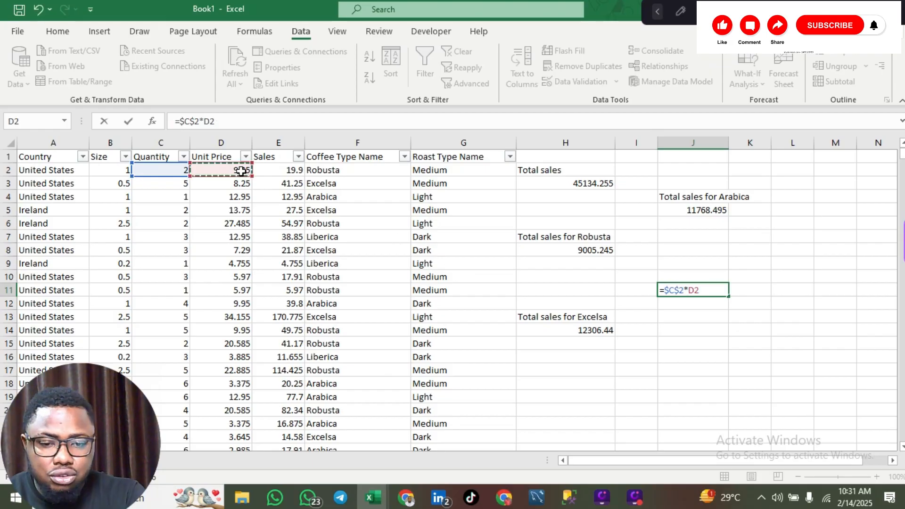
{"action": "key", "text": "Return"}
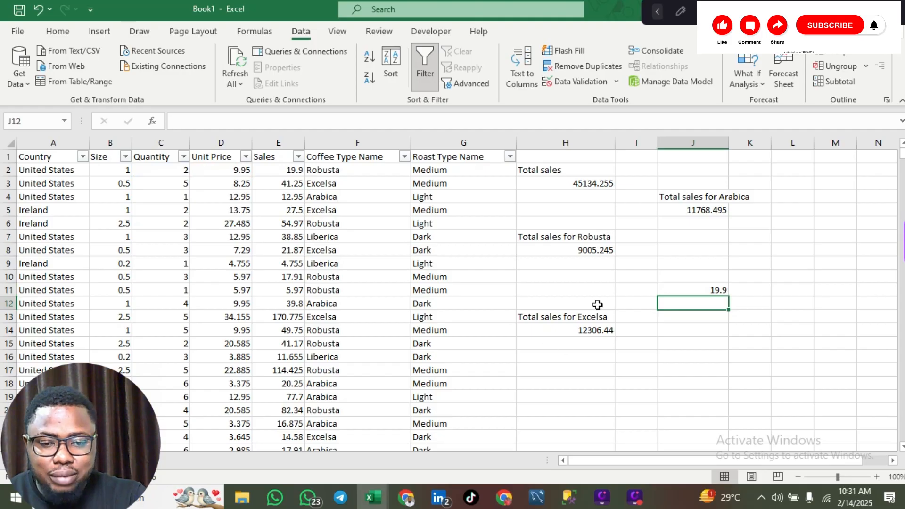
{"action": "left_click", "coordinate": [720, 289]}
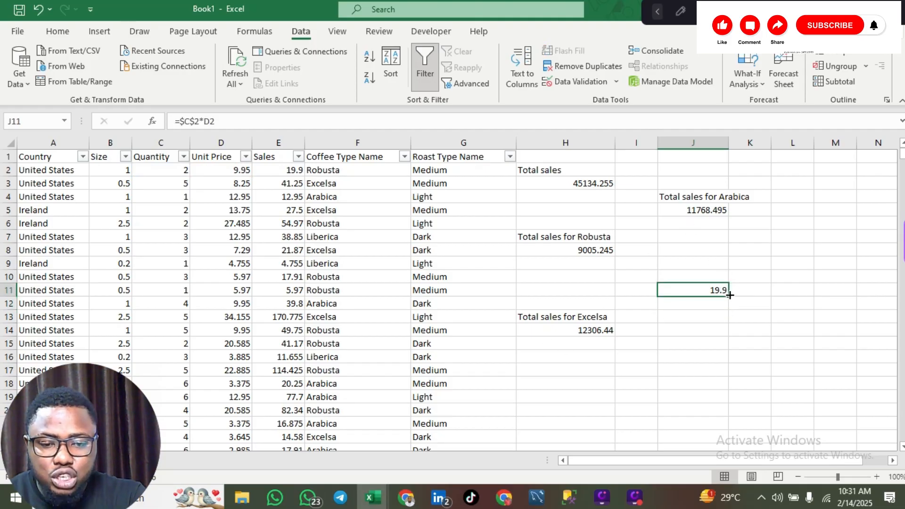
{"action": "left_click_drag", "start_coordinate": [727, 295], "coordinate": [729, 347]}
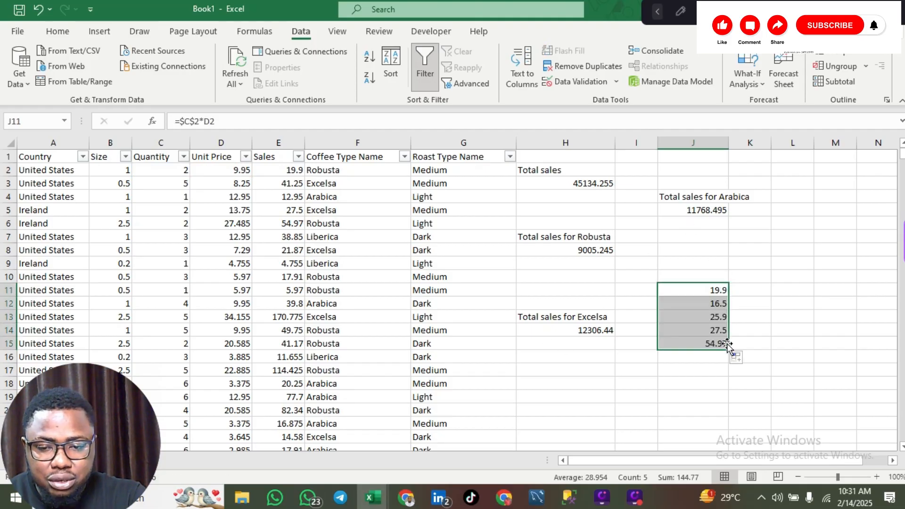